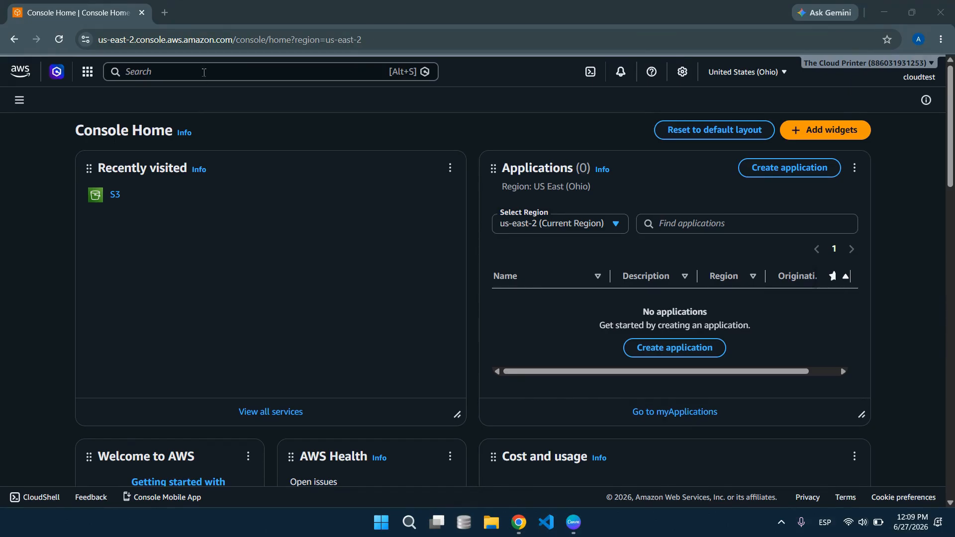
Find the S3 service in the AWS console and start creating a new bucket
{"action": "left_click", "coordinate": [169, 72]}
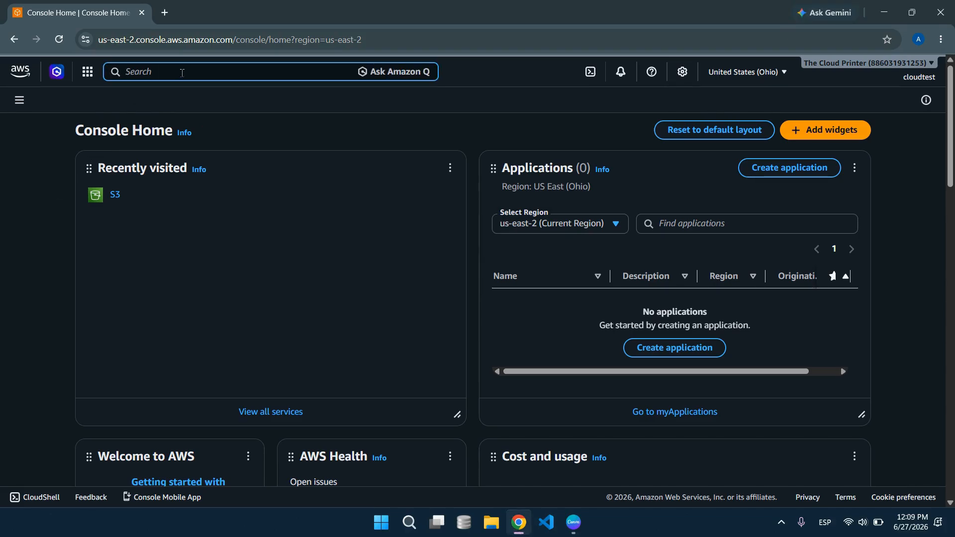
{"action": "type", "text": "s"}
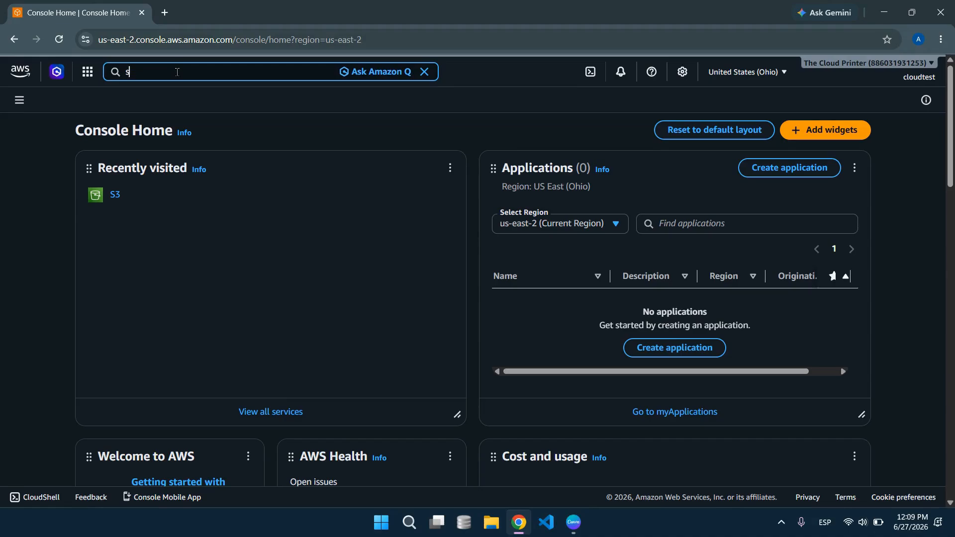
{"action": "type", "text": "3"}
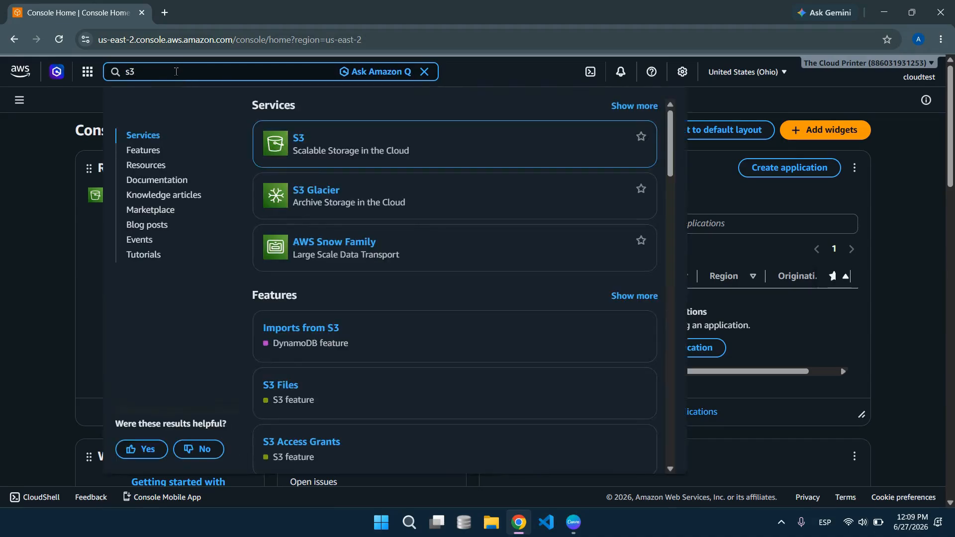
{"action": "left_click", "coordinate": [298, 140]}
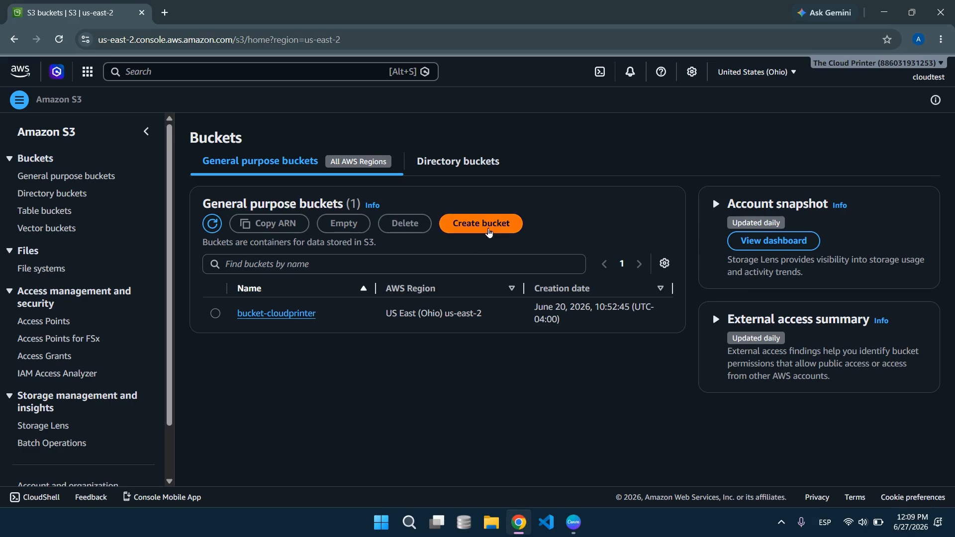
{"action": "left_click", "coordinate": [489, 231]}
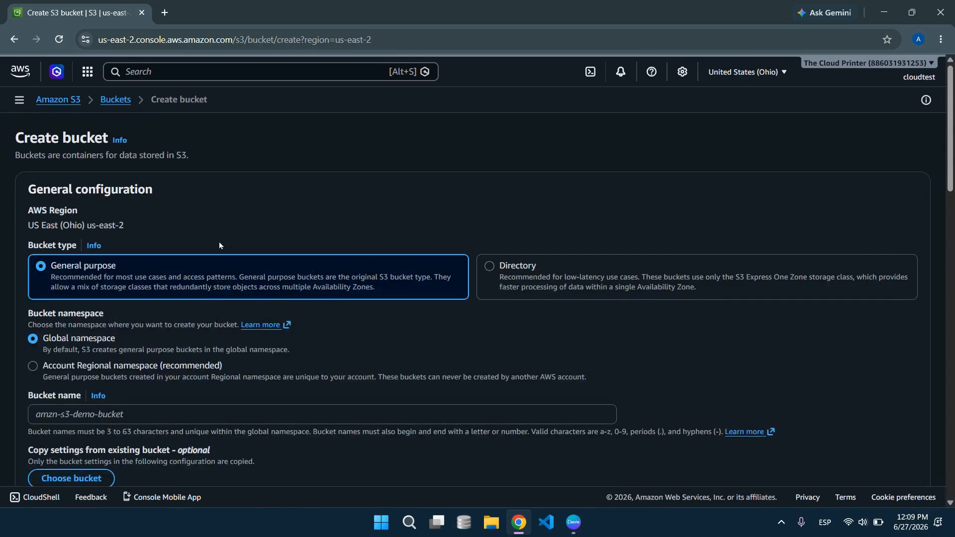
Name the general purpose bucket bucketseverprueba1
{"action": "scroll", "coordinate": [211, 239], "scroll_direction": "down", "scroll_amount": 1}
{"action": "scroll", "coordinate": [189, 239], "scroll_direction": "down", "scroll_amount": 1}
{"action": "left_click", "coordinate": [117, 282]}
{"action": "type", "text": "bucket"}
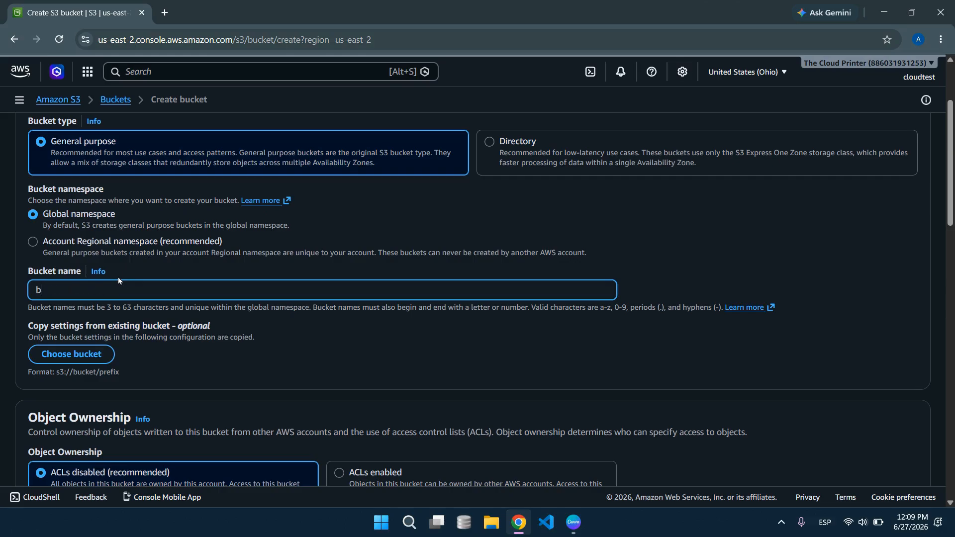
{"action": "key", "text": "BackSpace"}
{"action": "type", "text": "serve"}
{"action": "key", "text": "BackSpace"}
{"action": "key", "text": "BackSpace"}
{"action": "key", "text": "BackSpace"}
{"action": "type", "text": "verprueba1"}
Turn off Block all public access for the bucket and acknowledge that its objects might become public
{"action": "scroll", "coordinate": [248, 322], "scroll_direction": "down", "scroll_amount": 2}
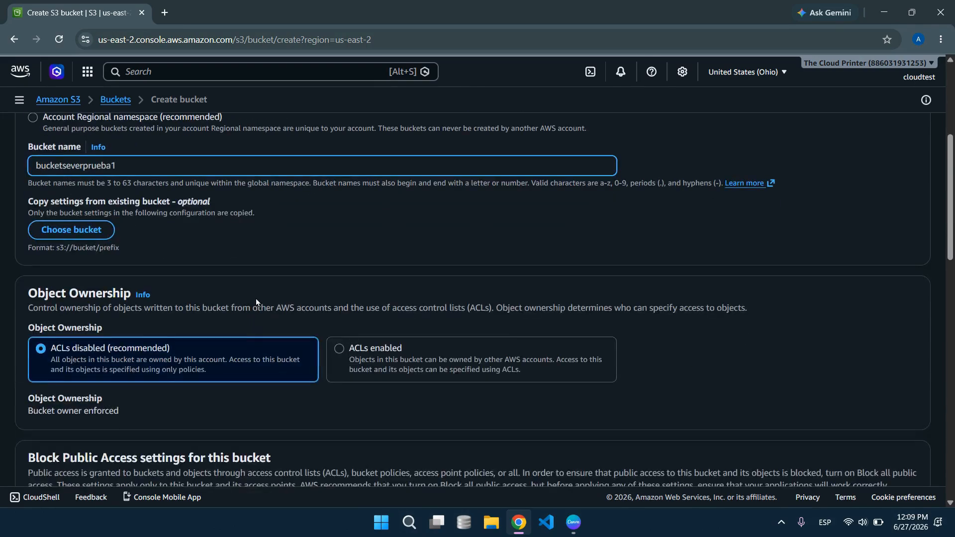
{"action": "scroll", "coordinate": [255, 298], "scroll_direction": "down", "scroll_amount": 3}
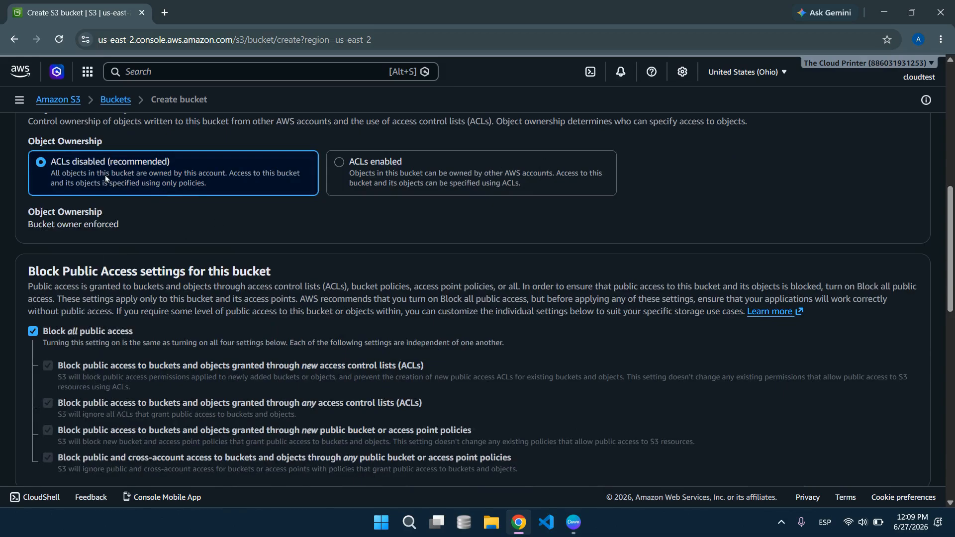
{"action": "scroll", "coordinate": [147, 185], "scroll_direction": "up", "scroll_amount": 1}
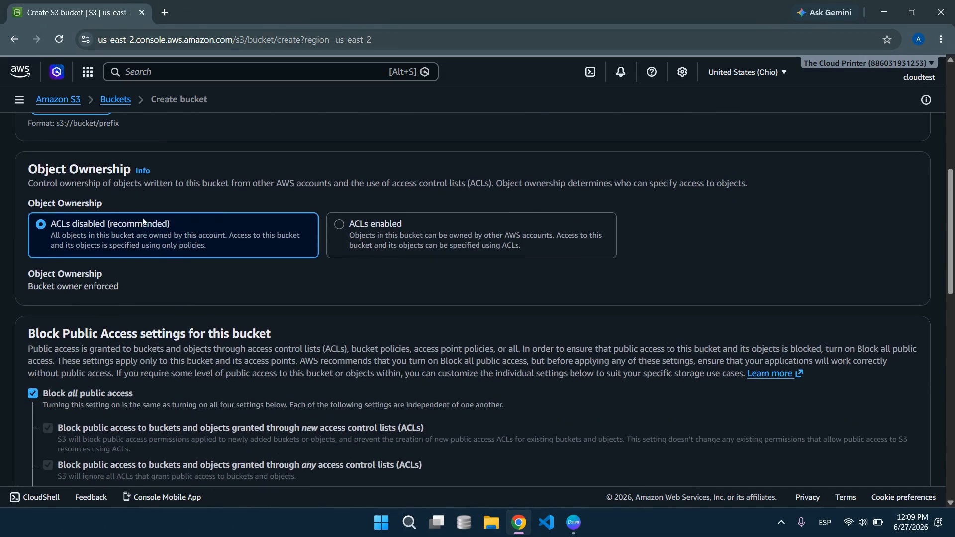
{"action": "scroll", "coordinate": [142, 225], "scroll_direction": "down", "scroll_amount": 2}
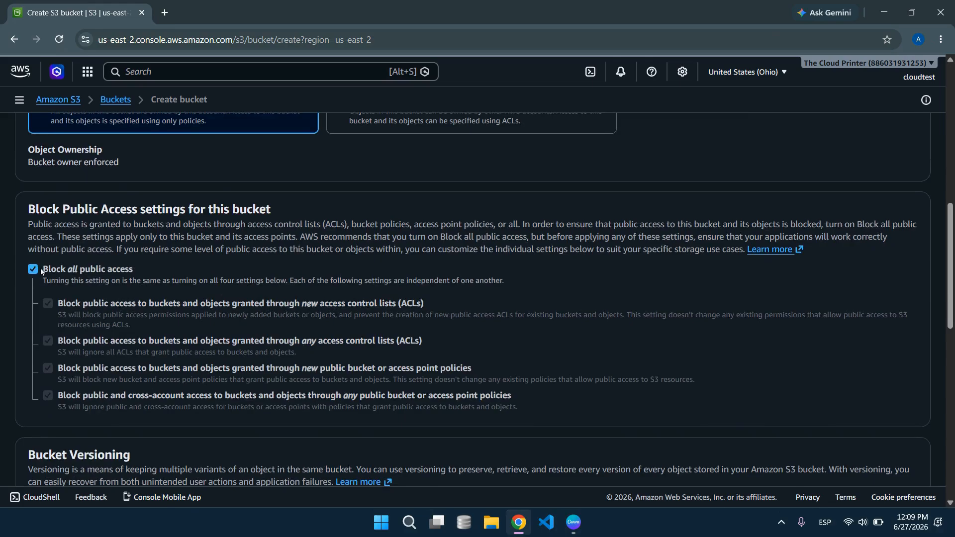
{"action": "left_click", "coordinate": [36, 268]}
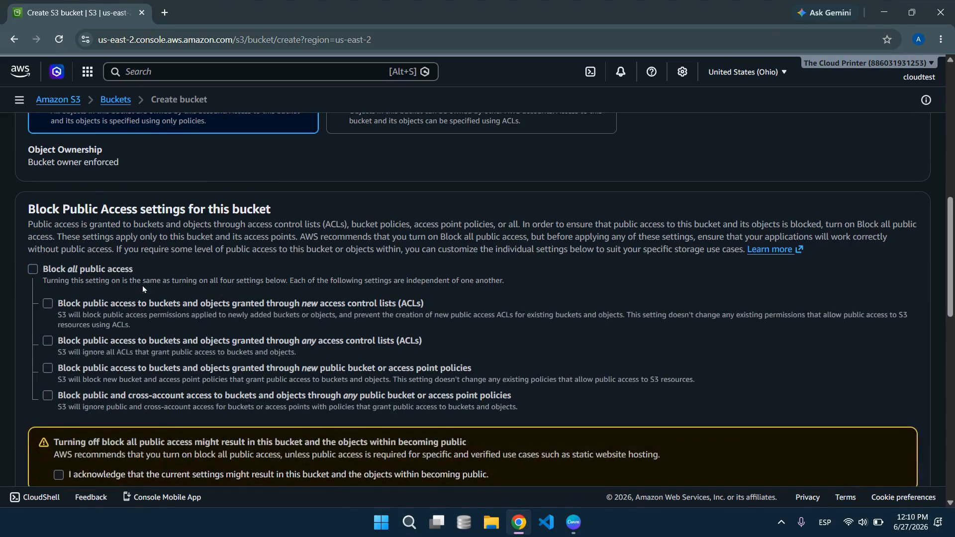
{"action": "scroll", "coordinate": [146, 276], "scroll_direction": "down", "scroll_amount": 1}
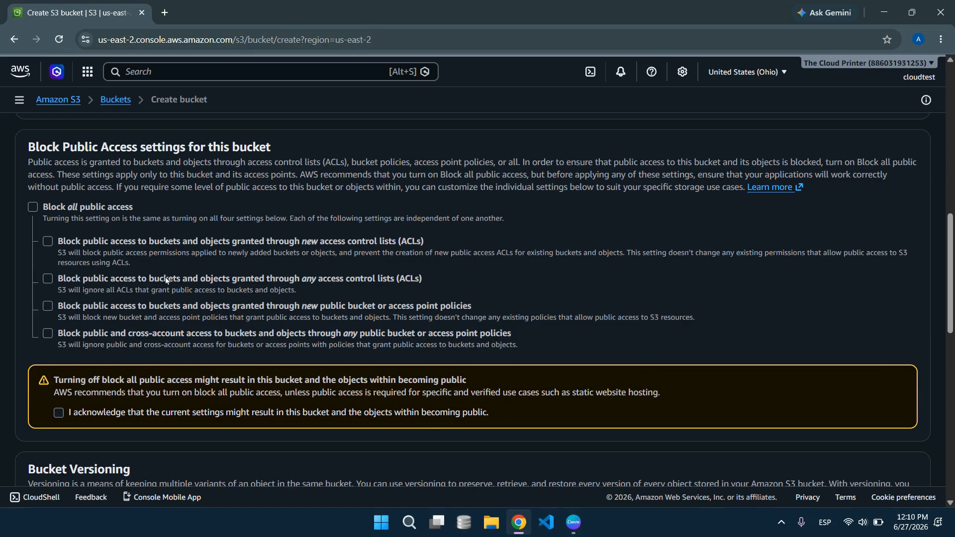
{"action": "scroll", "coordinate": [110, 313], "scroll_direction": "down", "scroll_amount": 1}
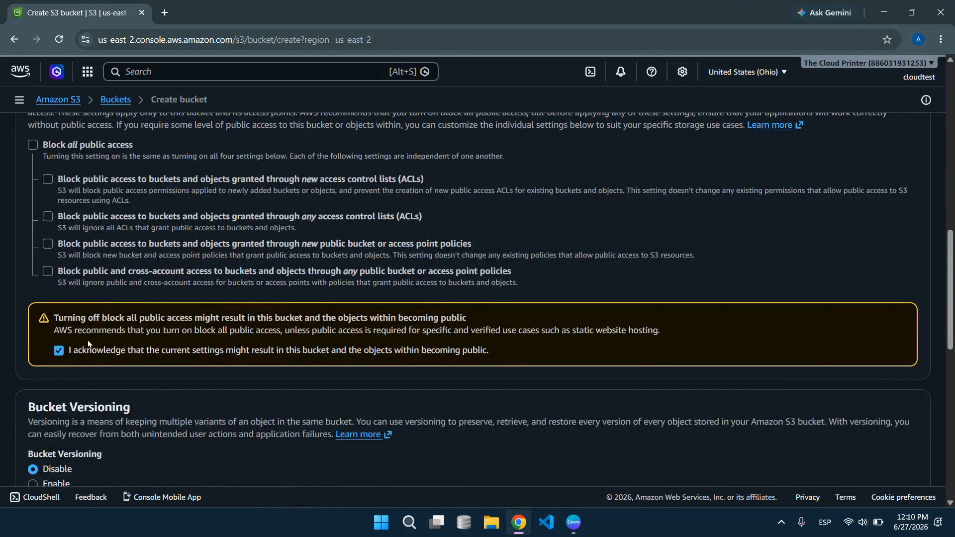
Compare the SSE-S3 and SSE-KMS default encryption options, trying SSE-KMS briefly and returning to SSE-S3
{"action": "scroll", "coordinate": [156, 316], "scroll_direction": "down", "scroll_amount": 1}
{"action": "scroll", "coordinate": [254, 279], "scroll_direction": "down", "scroll_amount": 2}
{"action": "scroll", "coordinate": [178, 269], "scroll_direction": "down", "scroll_amount": 3}
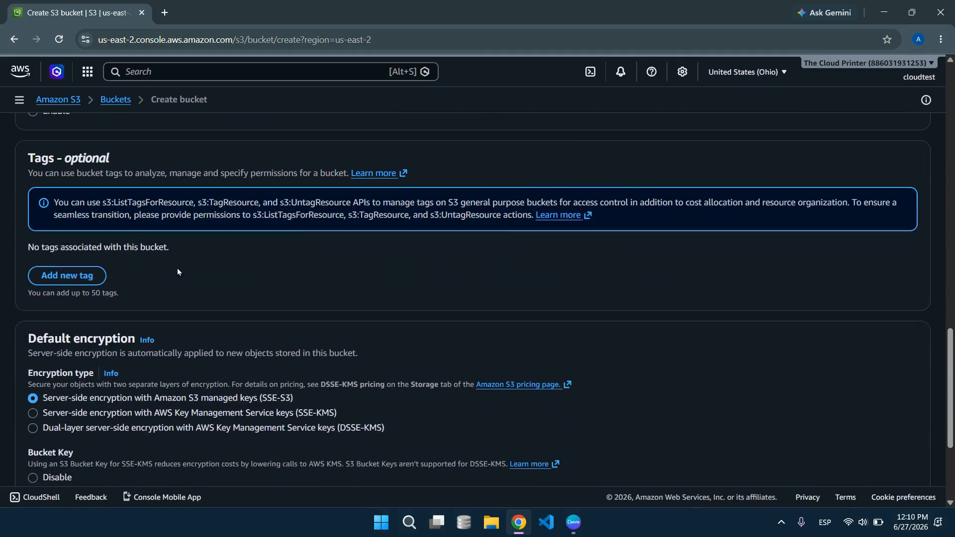
{"action": "scroll", "coordinate": [177, 269], "scroll_direction": "down", "scroll_amount": 1}
{"action": "scroll", "coordinate": [178, 271], "scroll_direction": "down", "scroll_amount": 1}
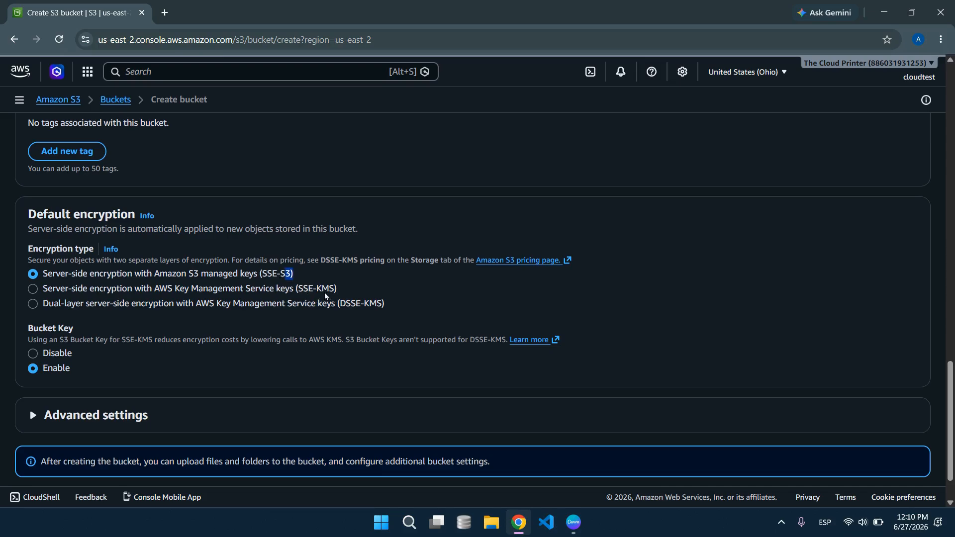
{"action": "left_click_drag", "start_coordinate": [339, 292], "coordinate": [49, 293]}
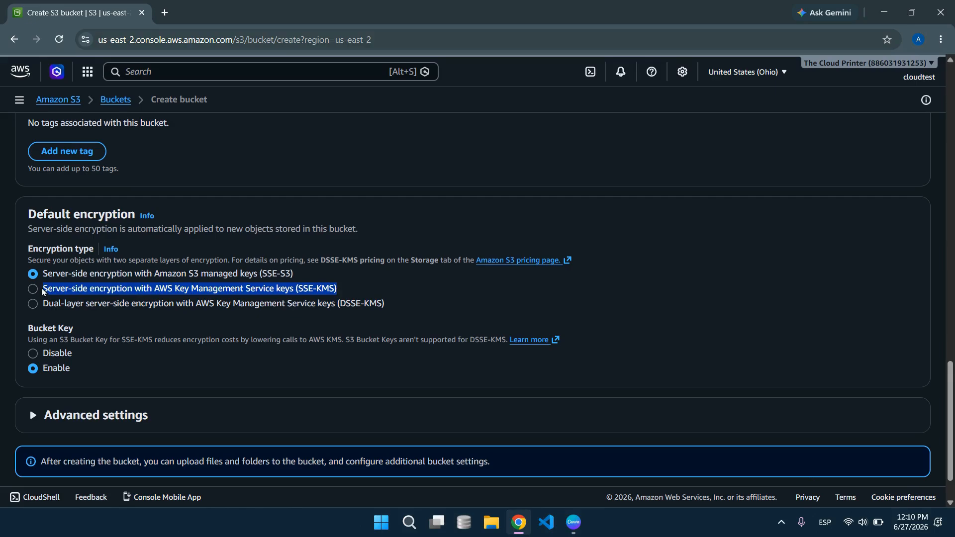
{"action": "left_click", "coordinate": [405, 280]}
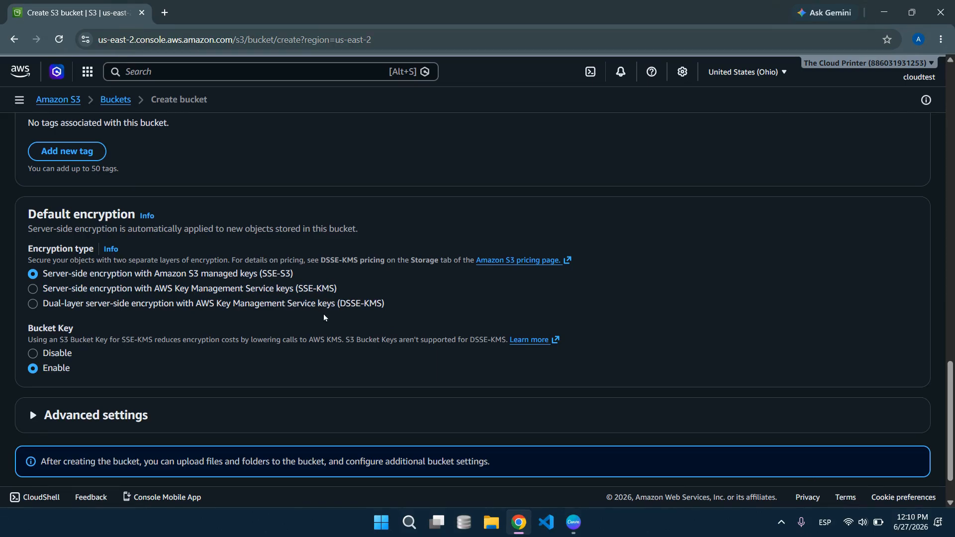
{"action": "left_click_drag", "start_coordinate": [298, 274], "coordinate": [54, 272]}
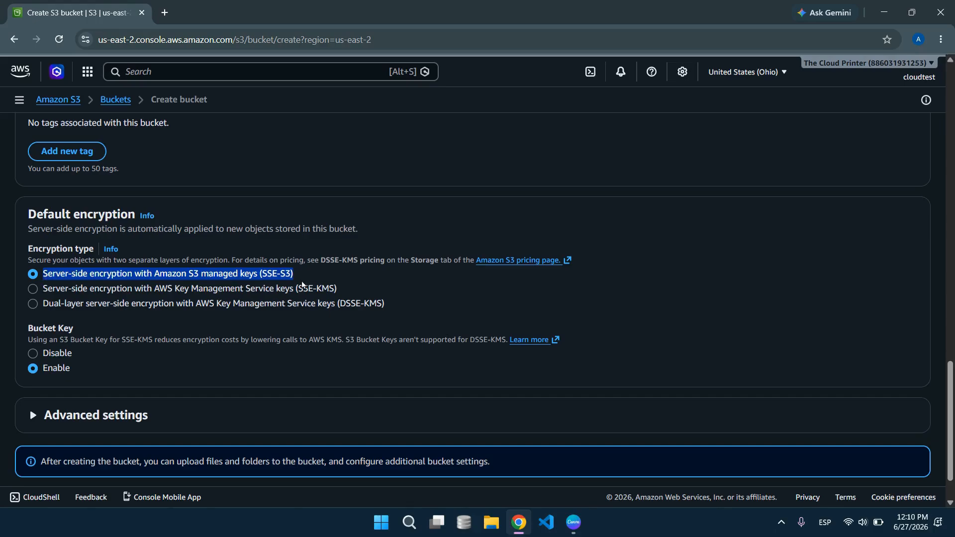
{"action": "left_click", "coordinate": [106, 289]}
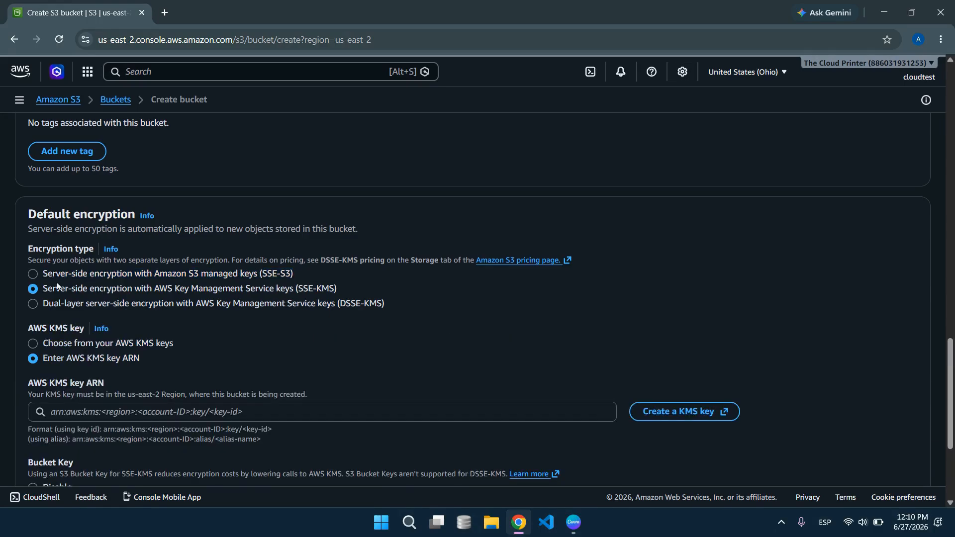
{"action": "left_click", "coordinate": [44, 275]}
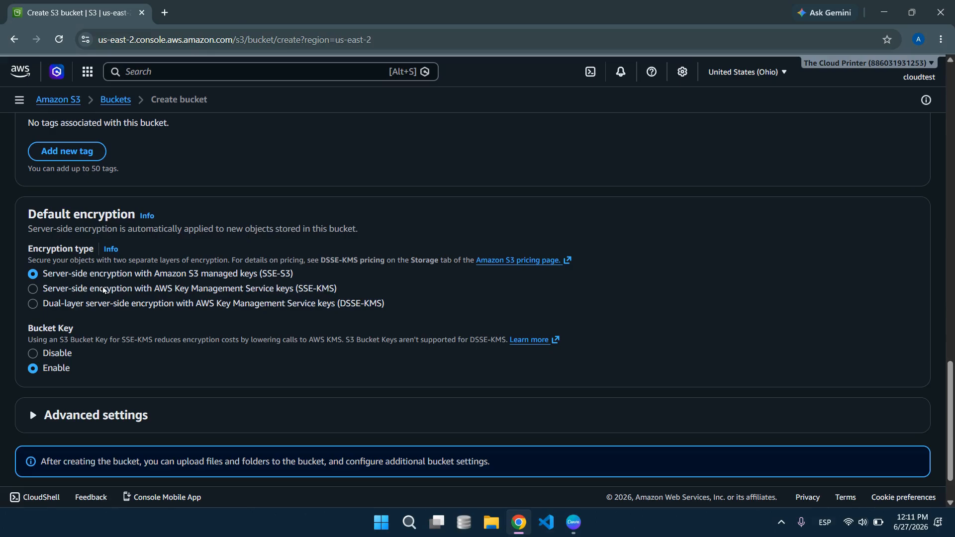
Set the encryption type to SSE-KMS to review its KMS key ARN and Bucket Key settings, and restore SSE-S3
{"action": "left_click_drag", "start_coordinate": [305, 272], "coordinate": [38, 273]}
{"action": "left_click", "coordinate": [46, 277]}
{"action": "left_click", "coordinate": [59, 291]}
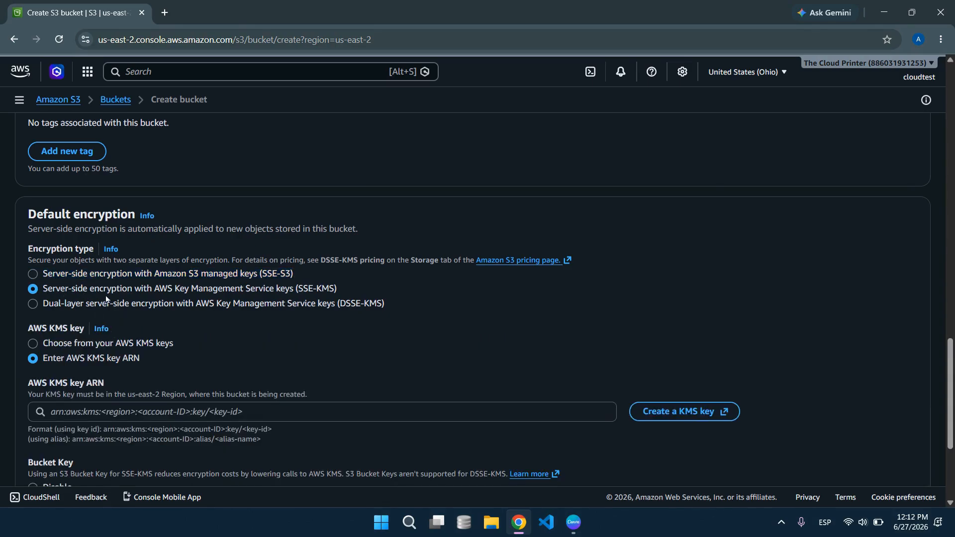
{"action": "scroll", "coordinate": [319, 294], "scroll_direction": "down", "scroll_amount": 1}
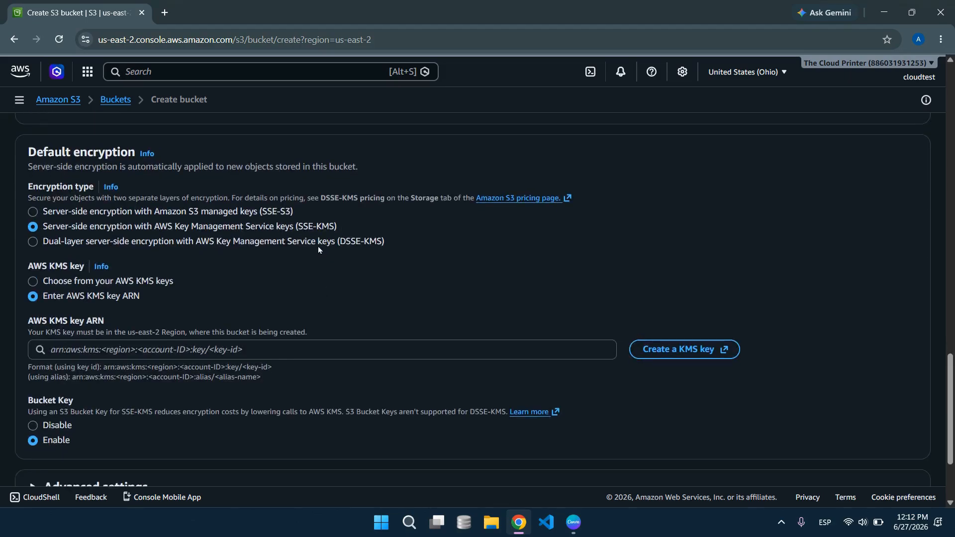
{"action": "scroll", "coordinate": [318, 247], "scroll_direction": "down", "scroll_amount": 1}
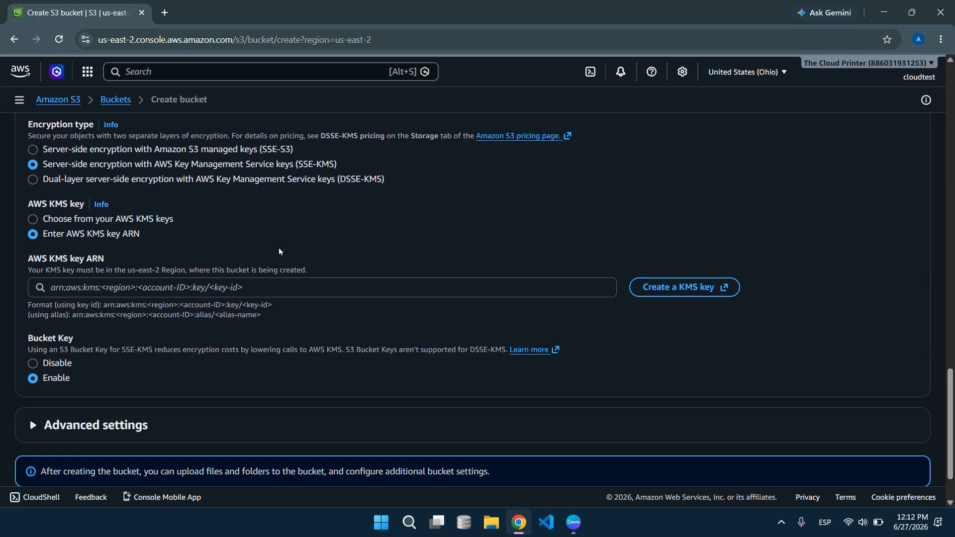
{"action": "scroll", "coordinate": [242, 254], "scroll_direction": "up", "scroll_amount": 1}
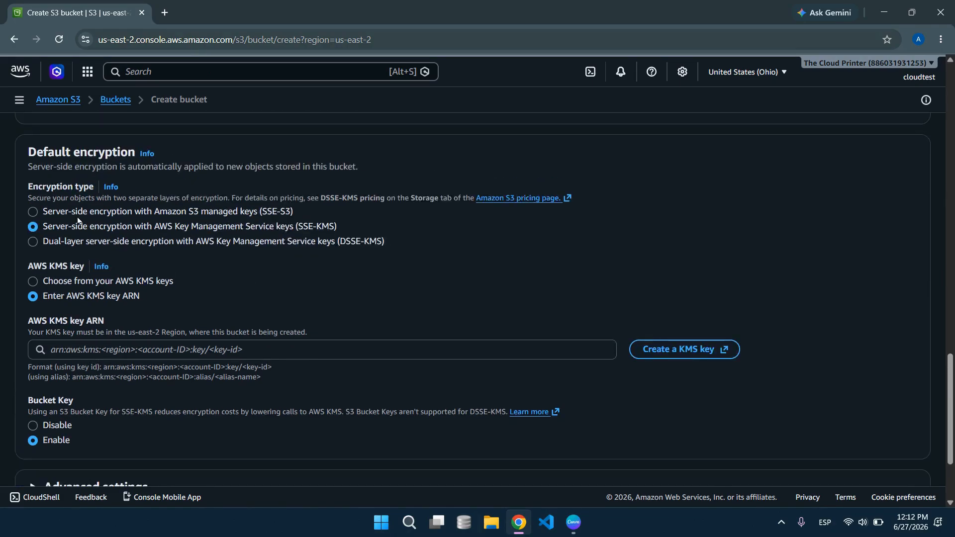
{"action": "left_click", "coordinate": [53, 215]}
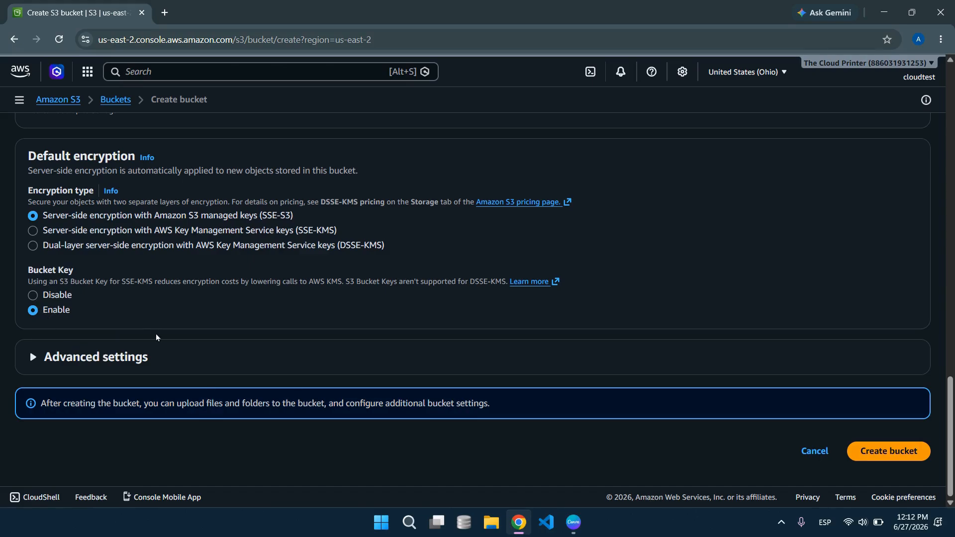
Open the Bucket Key documentation in a new browser tab and go to its page on Amazon S3 managed keys (SSE-S3)
{"action": "right_click", "coordinate": [534, 283]}
{"action": "left_click", "coordinate": [560, 295]}
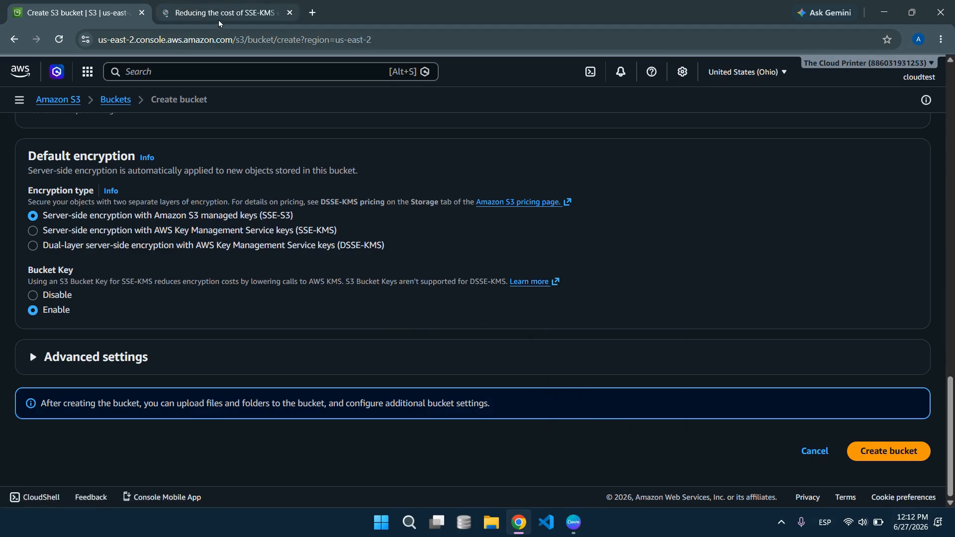
{"action": "left_click", "coordinate": [219, 20]}
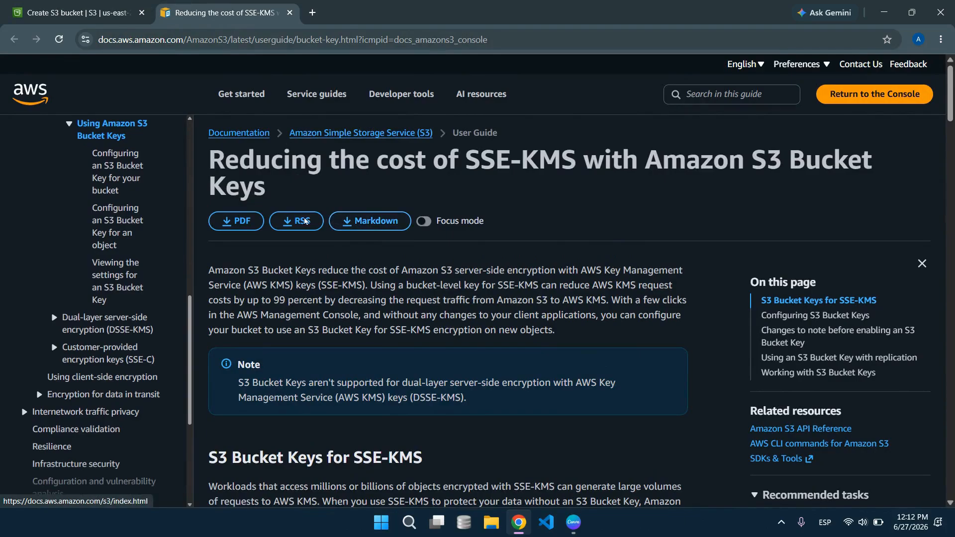
{"action": "scroll", "coordinate": [448, 299], "scroll_direction": "down", "scroll_amount": 3}
{"action": "scroll", "coordinate": [447, 298], "scroll_direction": "up", "scroll_amount": 2}
{"action": "scroll", "coordinate": [164, 298], "scroll_direction": "up", "scroll_amount": 3}
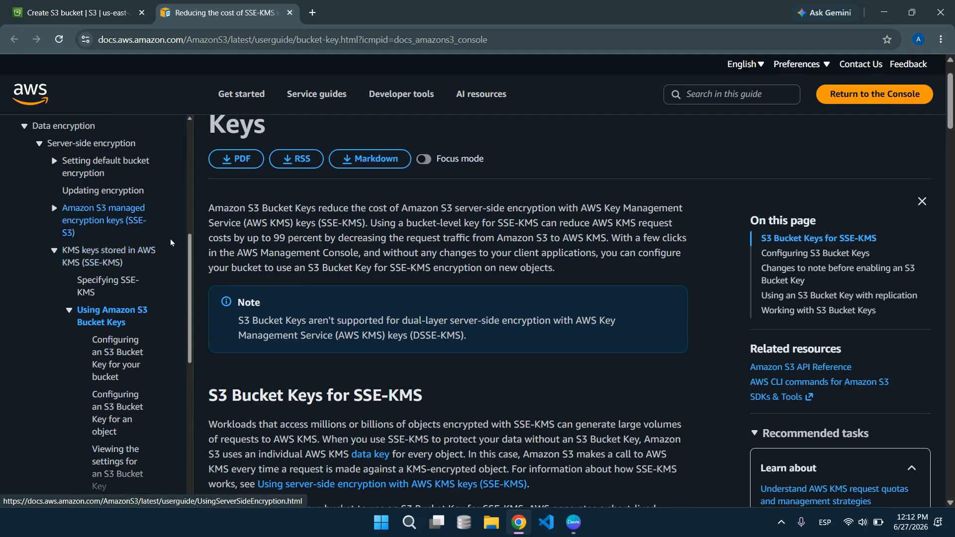
{"action": "left_click", "coordinate": [136, 219]}
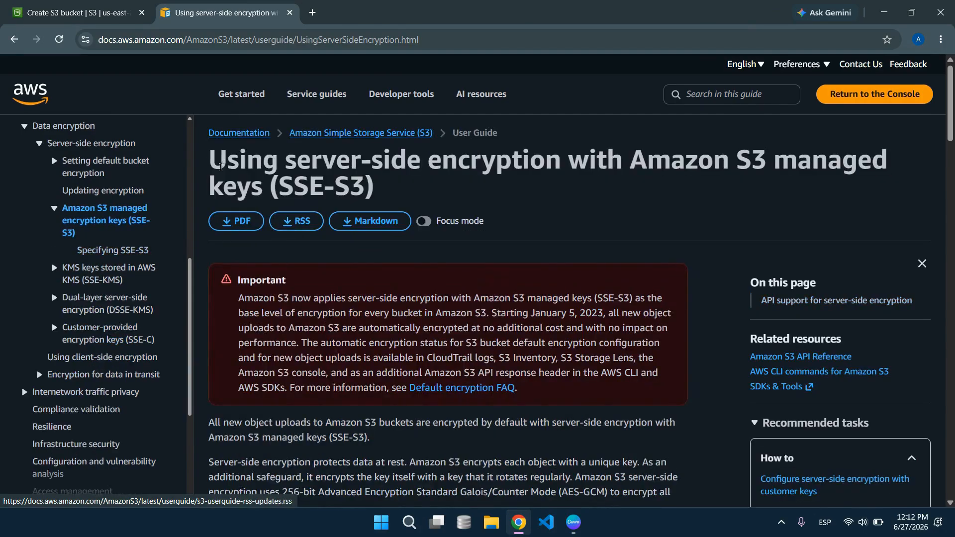
{"action": "left_click_drag", "start_coordinate": [208, 159], "coordinate": [432, 184]}
{"action": "left_click", "coordinate": [388, 189]}
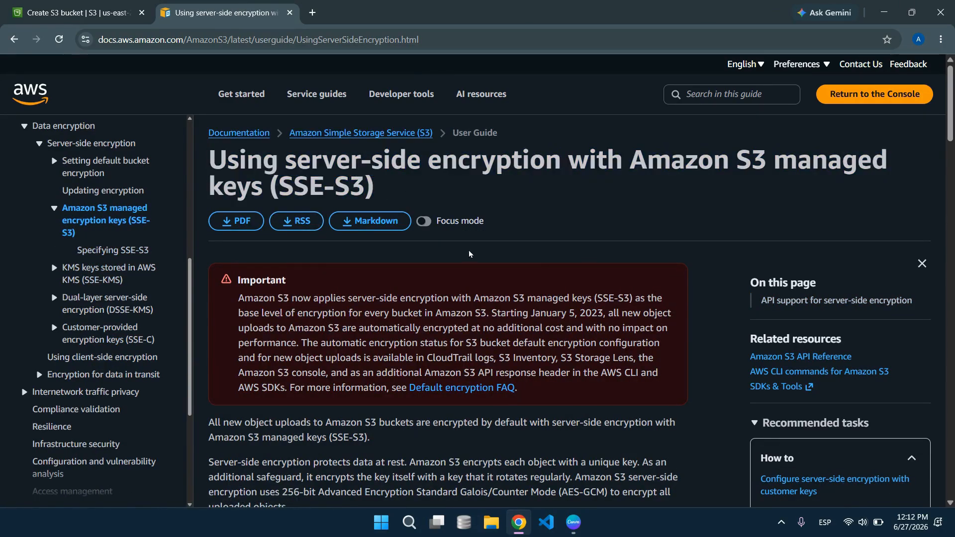
Translate the SSE-S3 documentation page into Spanish and read how new objects are encrypted by default
{"action": "right_click", "coordinate": [503, 200]}
{"action": "left_click", "coordinate": [567, 446]}
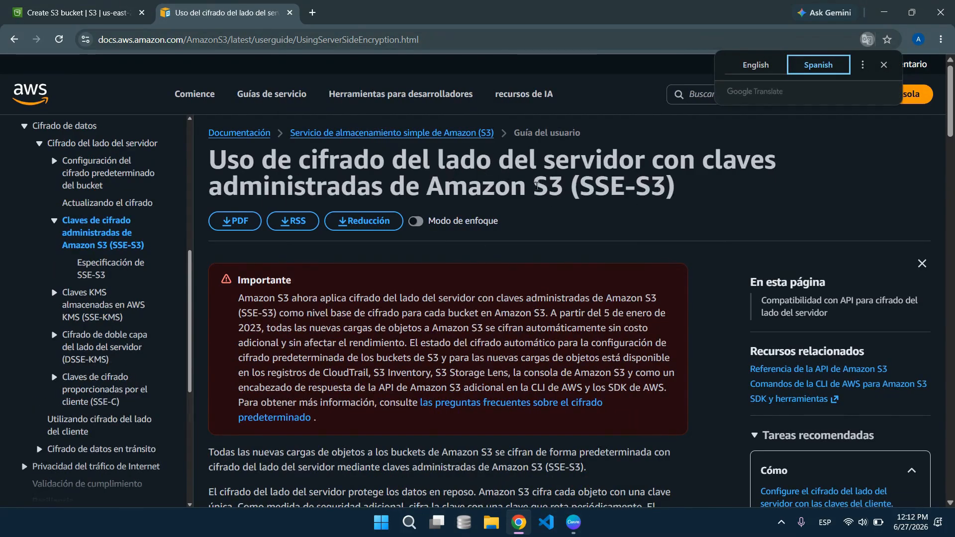
{"action": "left_click", "coordinate": [884, 65]}
{"action": "scroll", "coordinate": [352, 257], "scroll_direction": "down", "scroll_amount": 3}
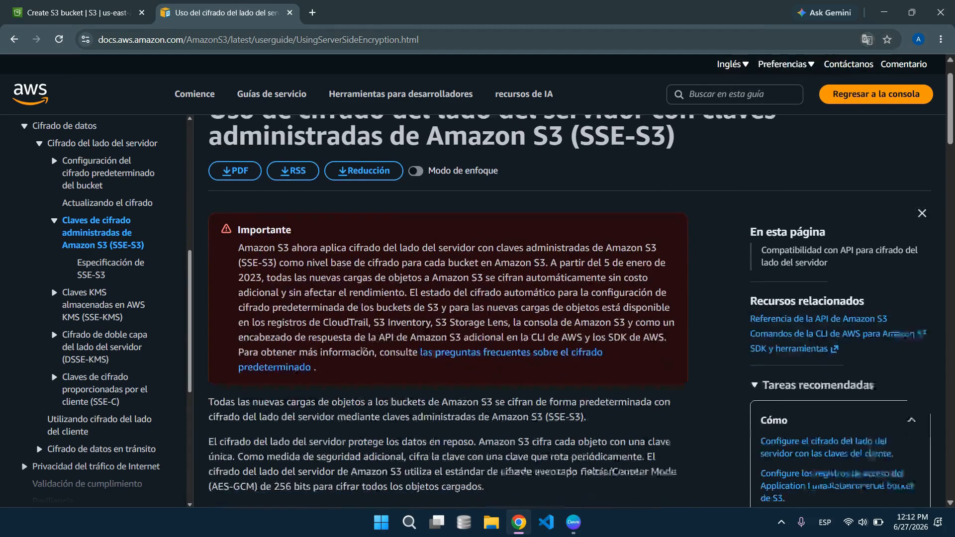
{"action": "left_click_drag", "start_coordinate": [209, 266], "coordinate": [585, 421]}
{"action": "scroll", "coordinate": [233, 335], "scroll_direction": "up", "scroll_amount": 2}
{"action": "scroll", "coordinate": [233, 335], "scroll_direction": "up", "scroll_amount": 2}
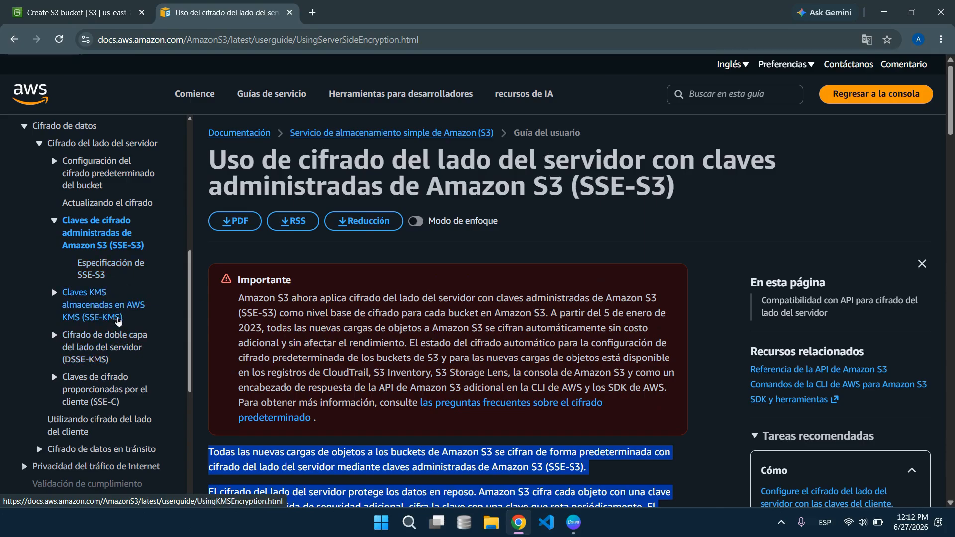
Return to the bucket creation form and expand its advanced settings to examine the Object Lock options
{"action": "left_click", "coordinate": [95, 10]}
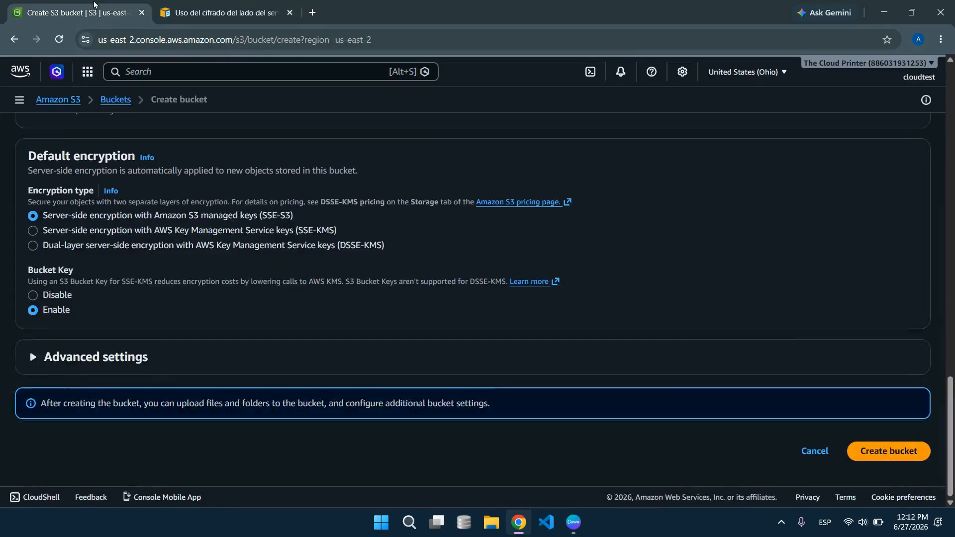
{"action": "left_click", "coordinate": [114, 358]}
{"action": "scroll", "coordinate": [230, 335], "scroll_direction": "down", "scroll_amount": 3}
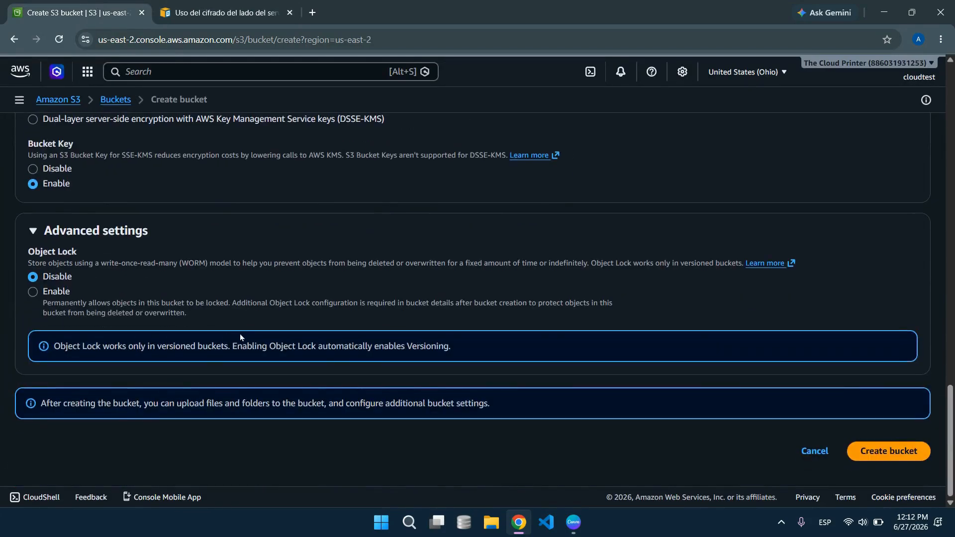
Check the Bucket Versioning and Object Lock settings once more and create the bucket with its current configuration
{"action": "scroll", "coordinate": [199, 343], "scroll_direction": "up", "scroll_amount": 5}
{"action": "scroll", "coordinate": [159, 356], "scroll_direction": "down", "scroll_amount": 4}
{"action": "scroll", "coordinate": [156, 353], "scroll_direction": "up", "scroll_amount": 5}
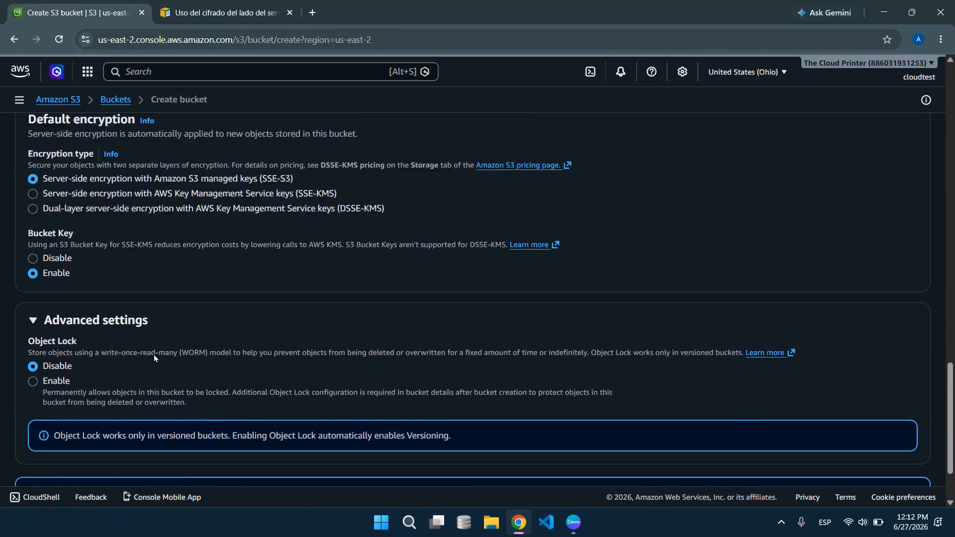
{"action": "scroll", "coordinate": [277, 144], "scroll_direction": "up", "scroll_amount": 4}
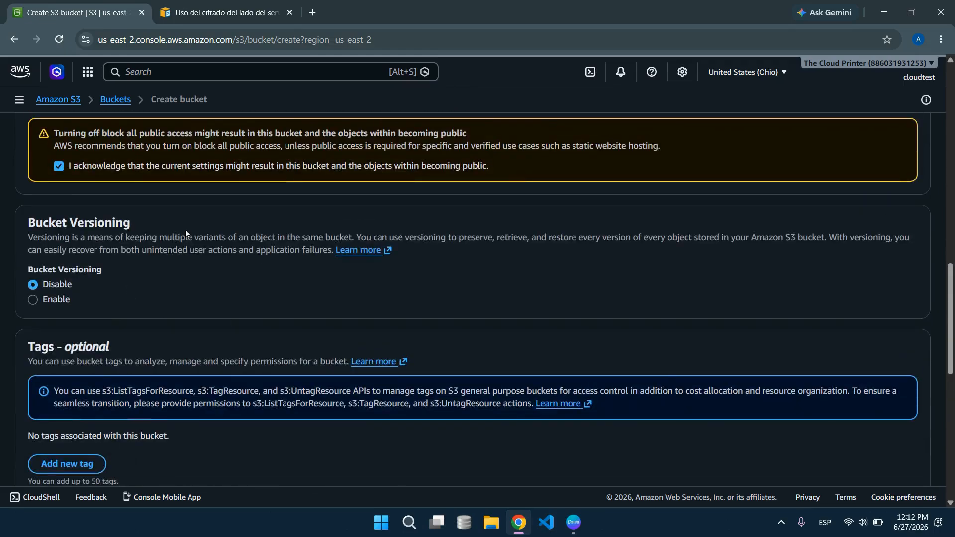
{"action": "left_click_drag", "start_coordinate": [130, 222], "coordinate": [55, 224]}
{"action": "scroll", "coordinate": [200, 311], "scroll_direction": "down", "scroll_amount": 5}
{"action": "scroll", "coordinate": [207, 312], "scroll_direction": "down", "scroll_amount": 5}
{"action": "left_click", "coordinate": [883, 451]}
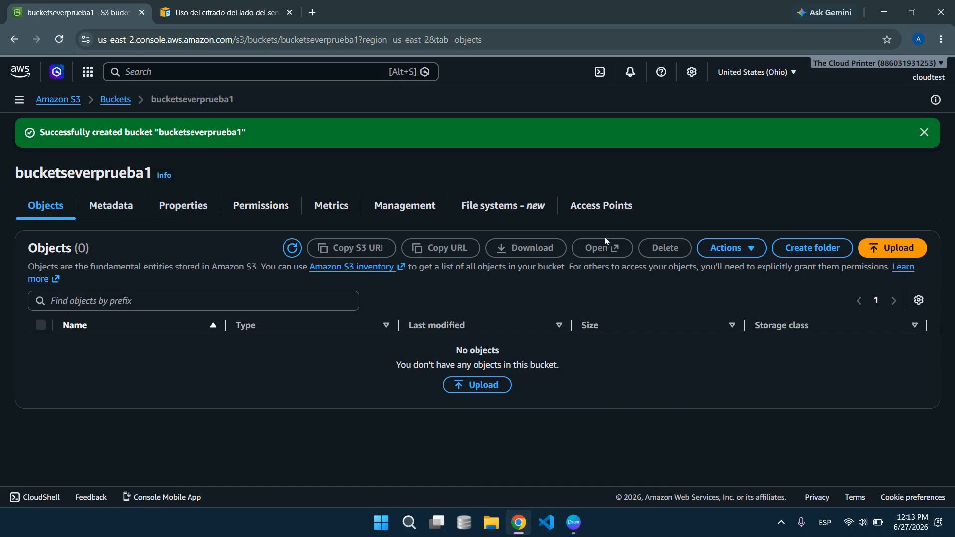
Open the Buckets list in a new browser tab beside the bucket's tab, check it for the new bucket, and return to bucketseverprueba1
{"action": "right_click", "coordinate": [121, 105]}
{"action": "left_click", "coordinate": [164, 115]}
{"action": "left_click", "coordinate": [251, 5]}
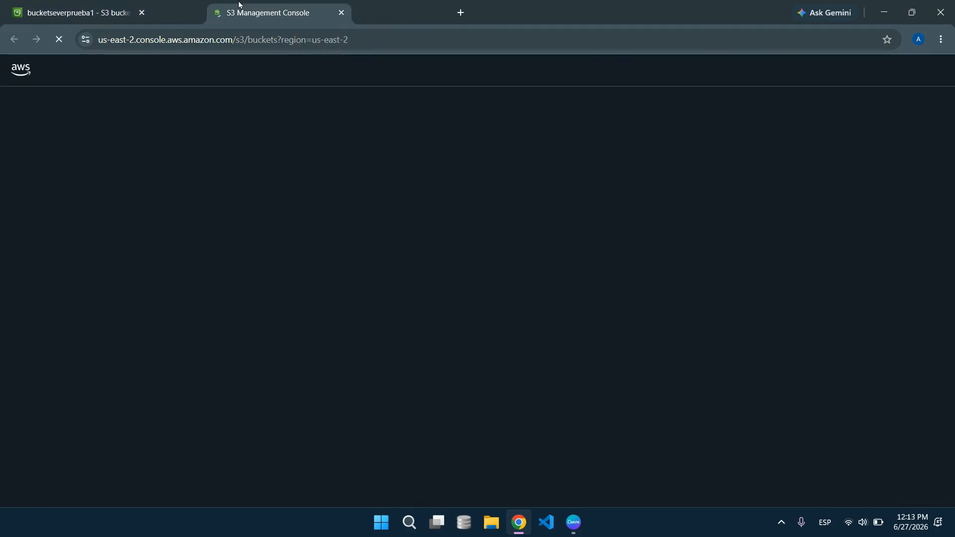
{"action": "left_click_drag", "start_coordinate": [250, 5], "coordinate": [184, 7]}
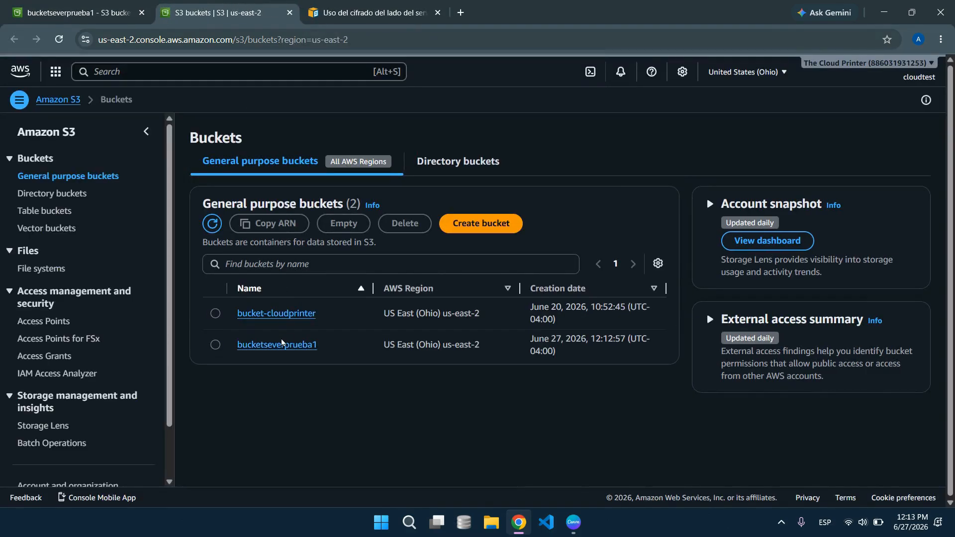
{"action": "left_click", "coordinate": [322, 6]}
{"action": "left_click", "coordinate": [95, 7]}
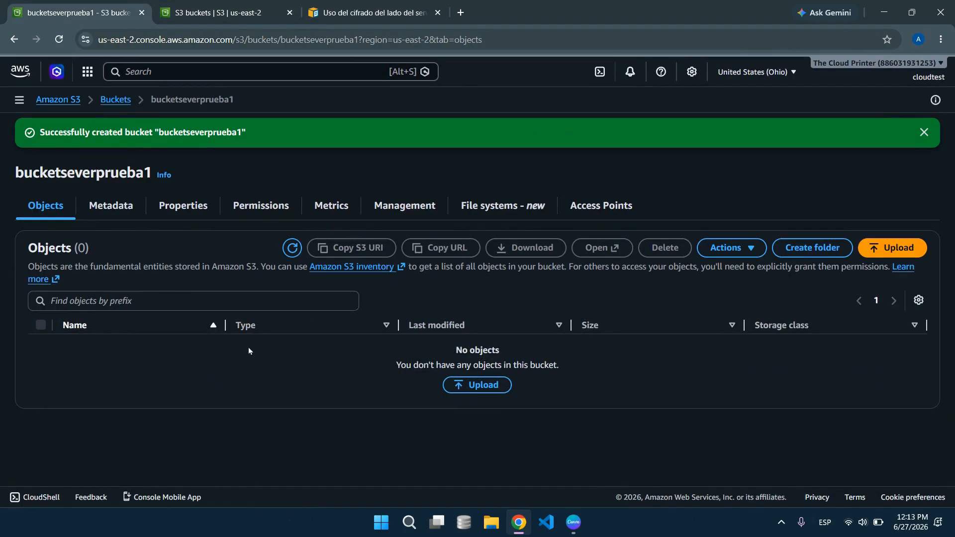
Open the properties of bucketseverprueba1 and examine its default encryption type, Bucket Key and blocked encryption types
{"action": "left_click", "coordinate": [183, 206]}
{"action": "scroll", "coordinate": [253, 270], "scroll_direction": "down", "scroll_amount": 10}
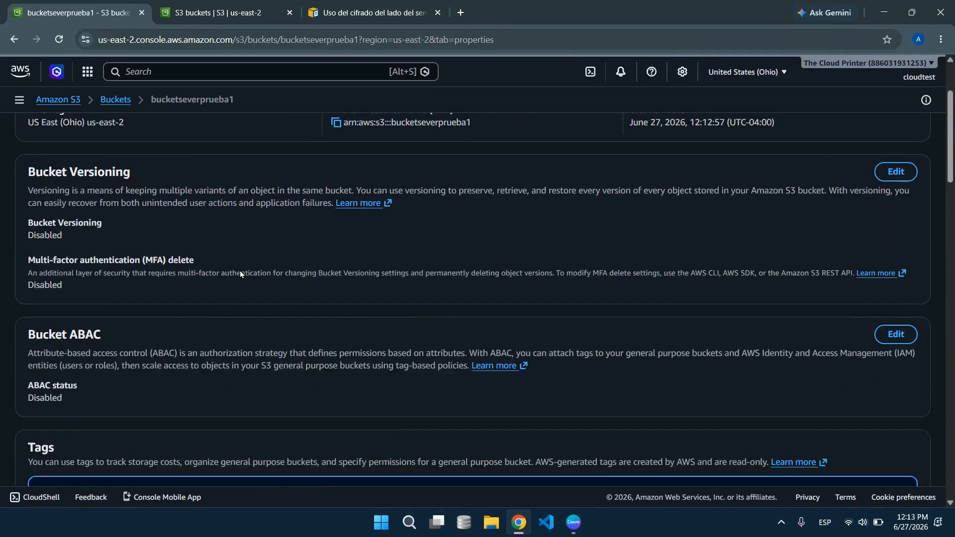
{"action": "scroll", "coordinate": [230, 277], "scroll_direction": "down", "scroll_amount": 5}
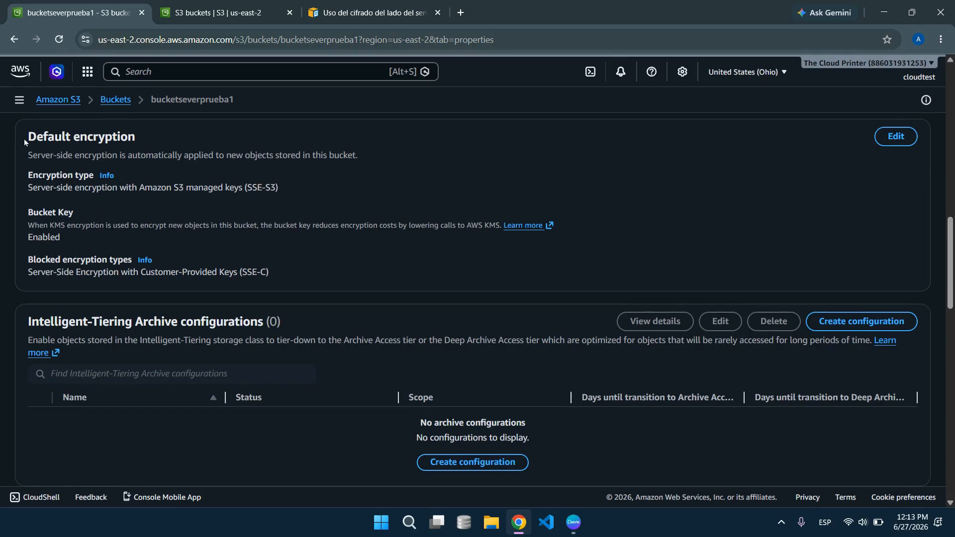
{"action": "left_click_drag", "start_coordinate": [23, 139], "coordinate": [324, 273]}
{"action": "left_click", "coordinate": [319, 249]}
{"action": "scroll", "coordinate": [317, 254], "scroll_direction": "up", "scroll_amount": 1}
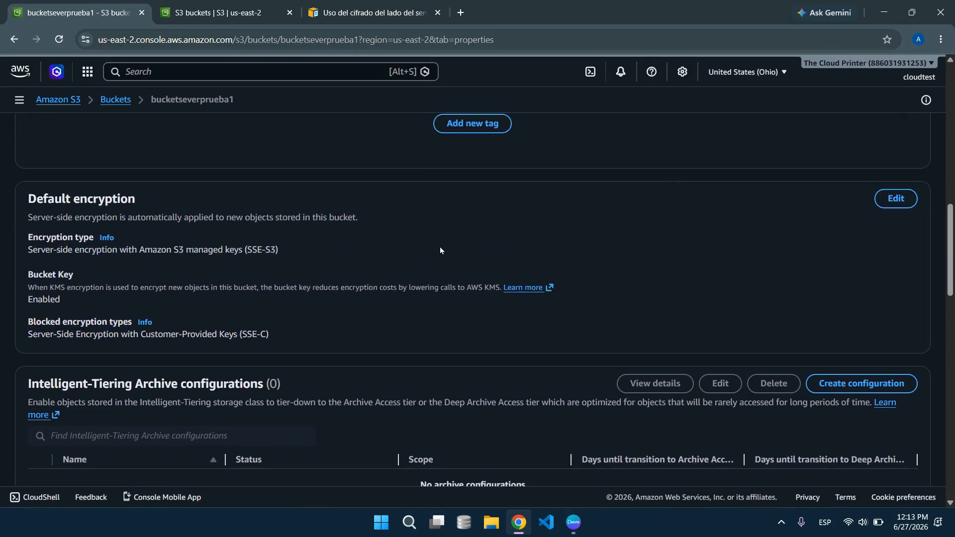
{"action": "left_click_drag", "start_coordinate": [279, 252], "coordinate": [61, 256]}
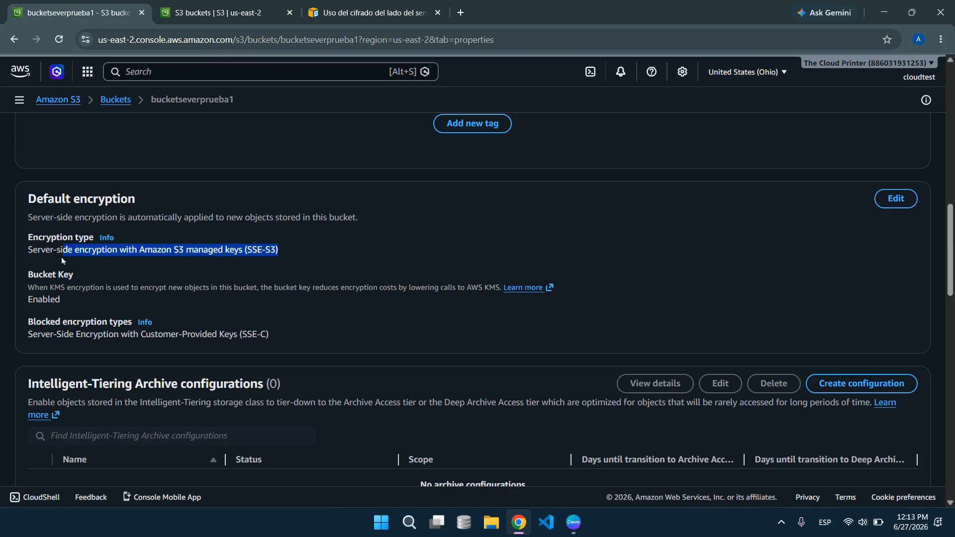
{"action": "left_click", "coordinate": [129, 272]}
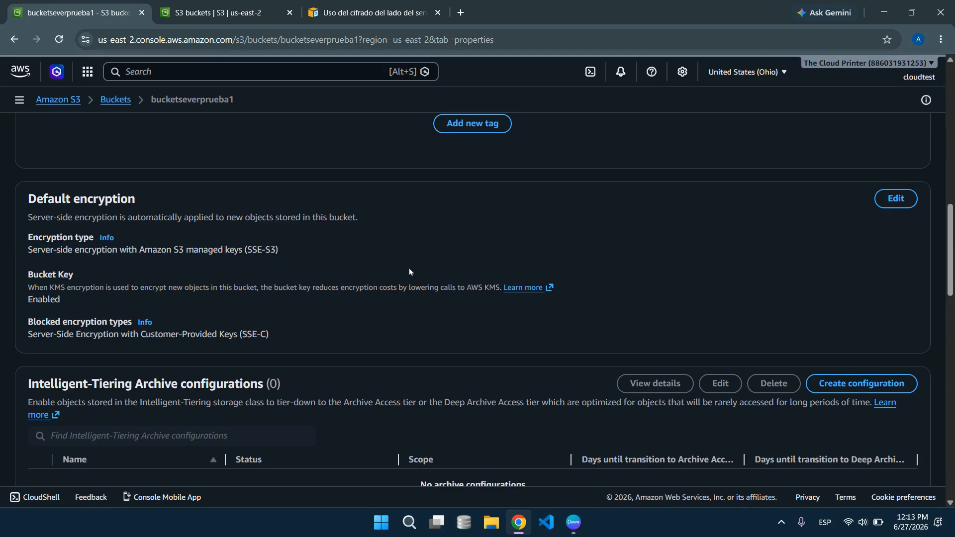
Disable the Bucket Key in the default encryption of bucketseverprueba1, save the change and review the saved encryption settings
{"action": "left_click", "coordinate": [885, 204]}
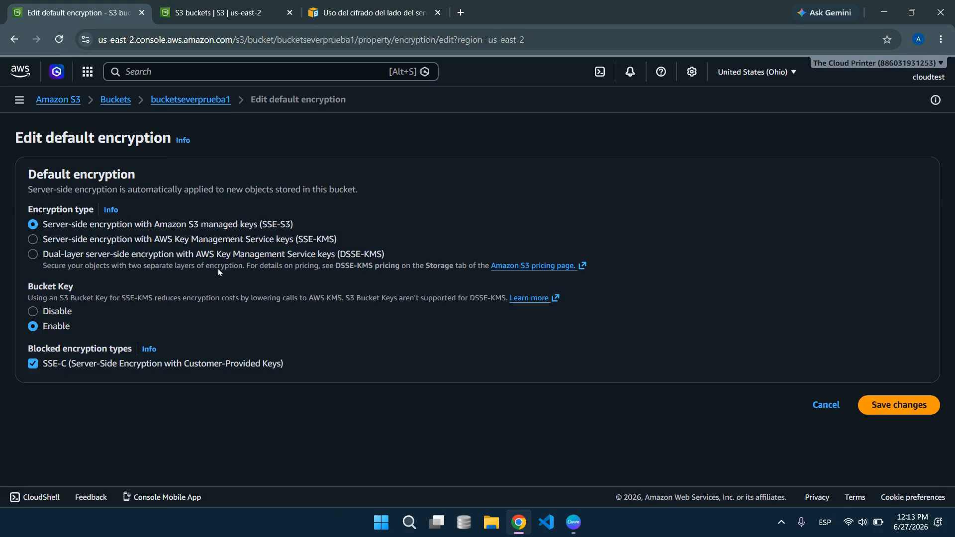
{"action": "left_click", "coordinate": [905, 409]}
{"action": "scroll", "coordinate": [496, 365], "scroll_direction": "down", "scroll_amount": 5}
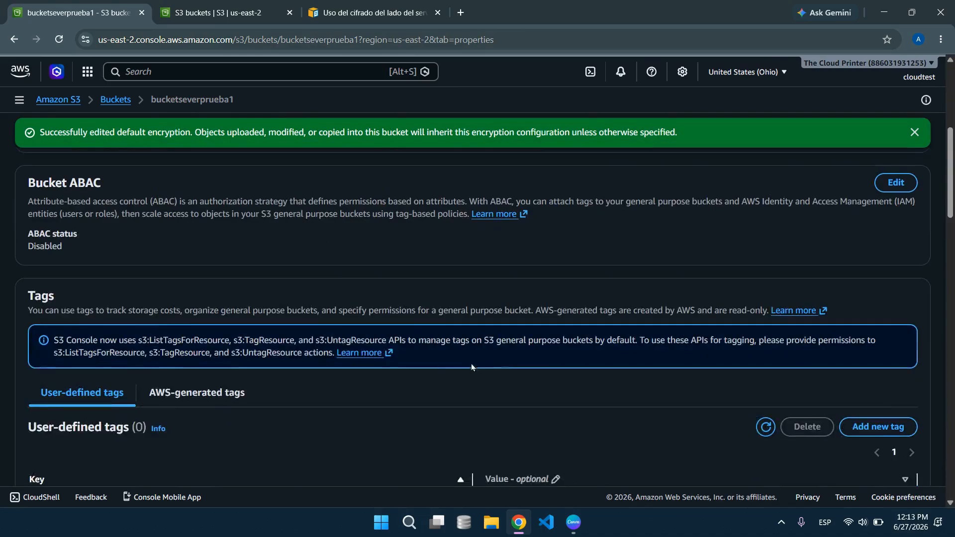
{"action": "scroll", "coordinate": [374, 370], "scroll_direction": "down", "scroll_amount": 8}
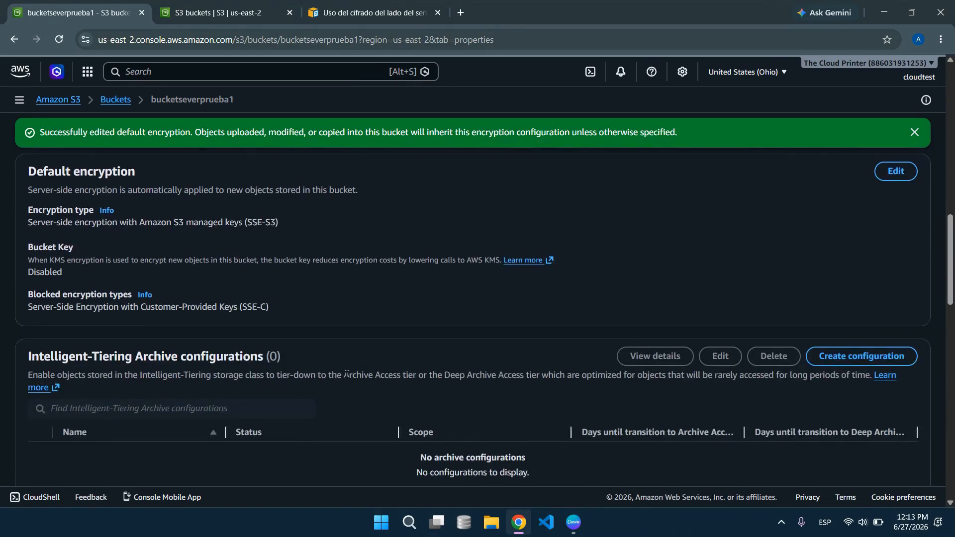
{"action": "scroll", "coordinate": [363, 363], "scroll_direction": "up", "scroll_amount": 10}
{"action": "scroll", "coordinate": [358, 366], "scroll_direction": "up", "scroll_amount": 4}
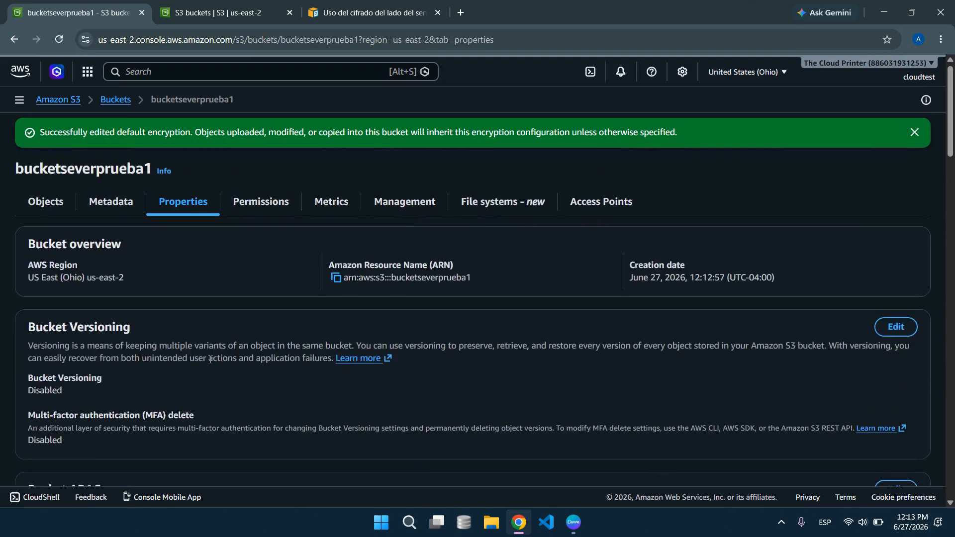
{"action": "scroll", "coordinate": [210, 359], "scroll_direction": "down", "scroll_amount": 10}
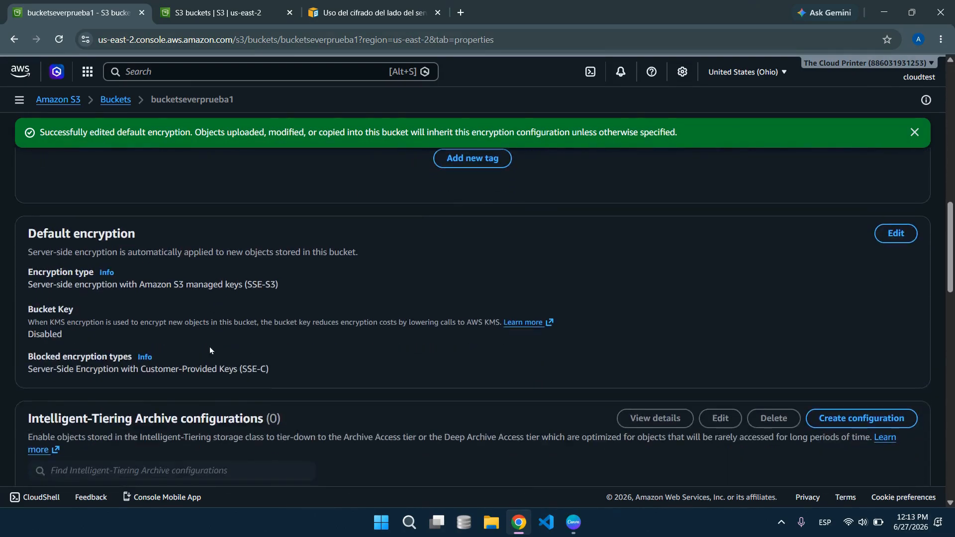
{"action": "left_click_drag", "start_coordinate": [33, 228], "coordinate": [286, 380]}
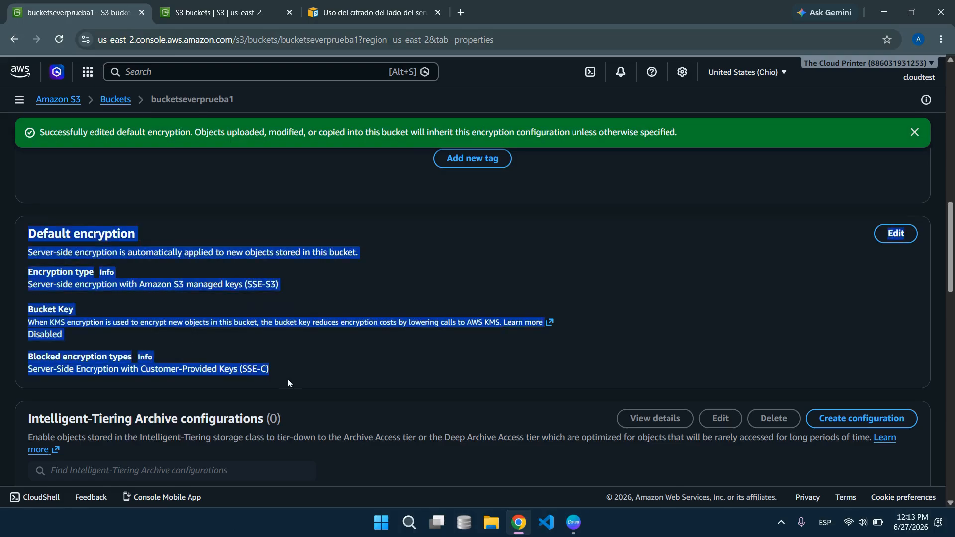
{"action": "left_click", "coordinate": [106, 330]}
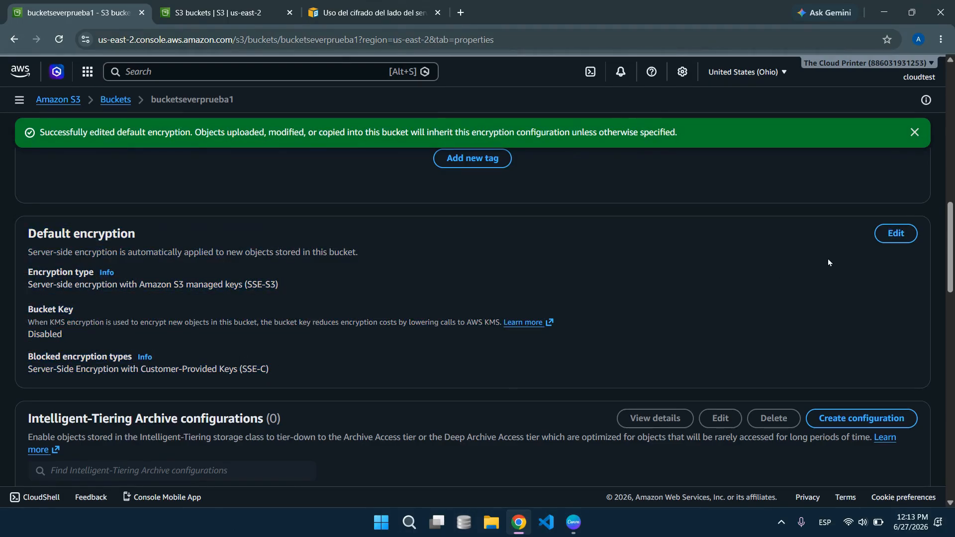
Re-enable the Bucket Key in the bucket's default encryption and save the change
{"action": "left_click", "coordinate": [896, 233]}
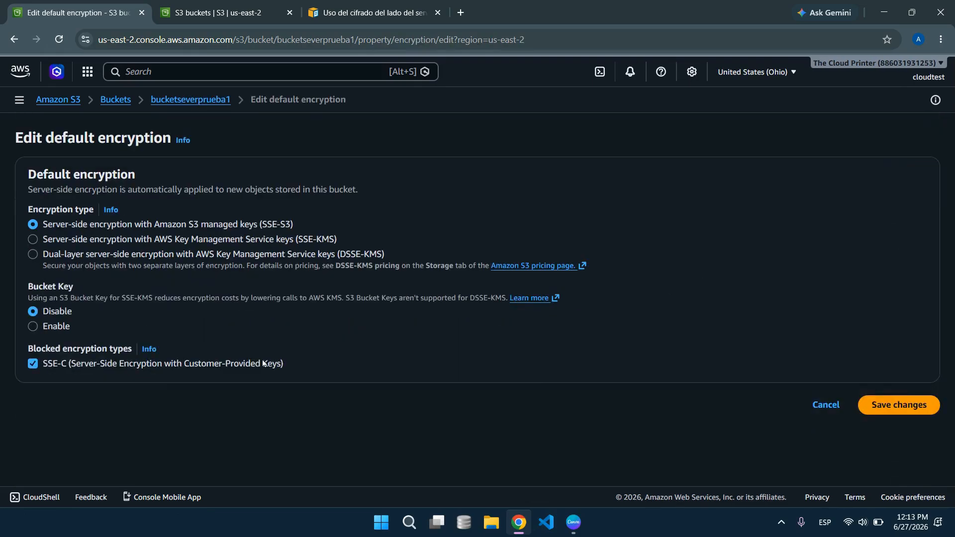
{"action": "left_click", "coordinate": [33, 327]}
{"action": "left_click", "coordinate": [899, 405]}
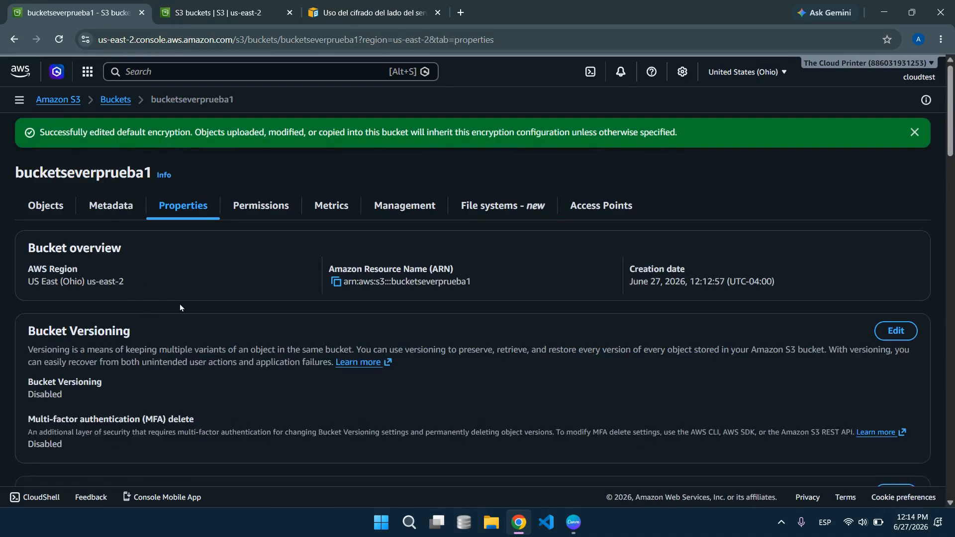
Look through the bucket's versioning, ABAC and tag properties and go back to the list of buckets
{"action": "scroll", "coordinate": [180, 308], "scroll_direction": "down", "scroll_amount": 5}
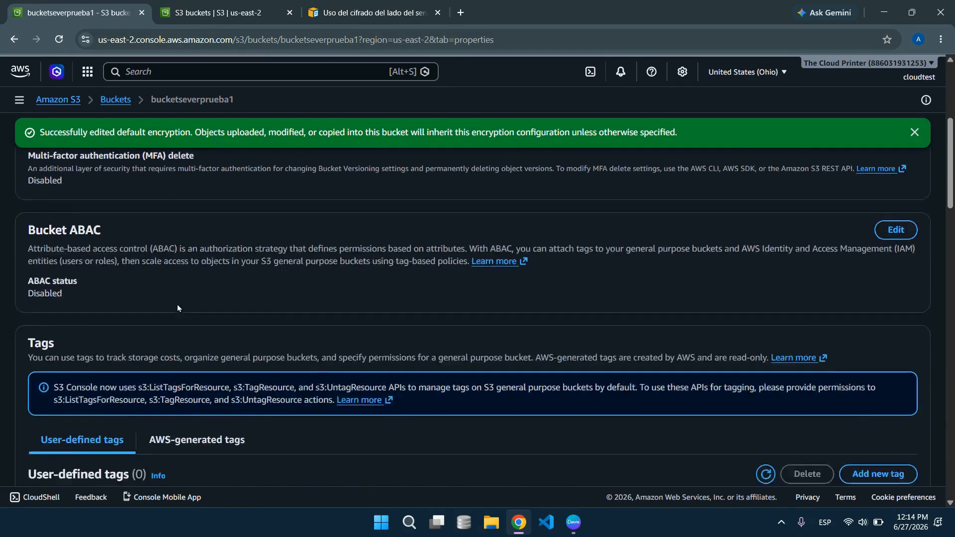
{"action": "scroll", "coordinate": [177, 308], "scroll_direction": "down", "scroll_amount": 3}
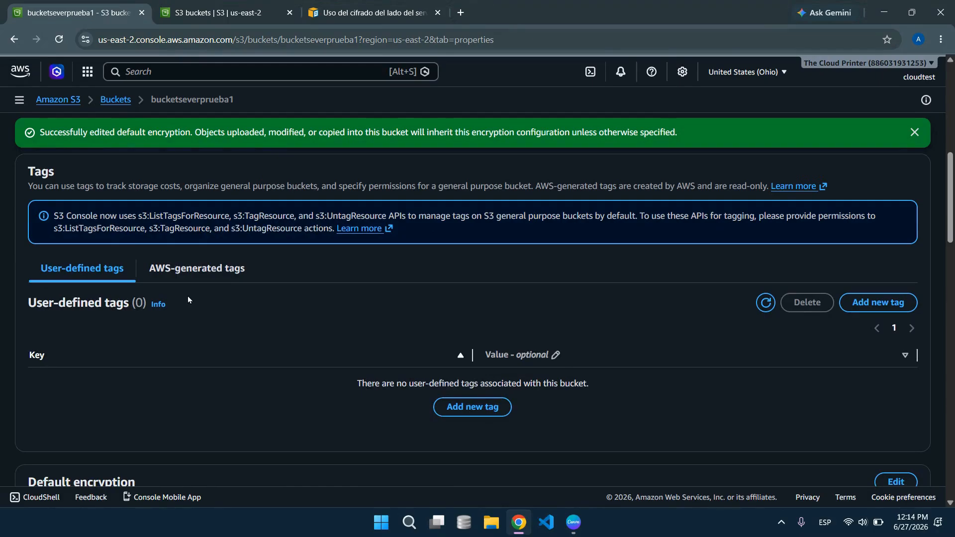
{"action": "scroll", "coordinate": [193, 284], "scroll_direction": "up", "scroll_amount": 3}
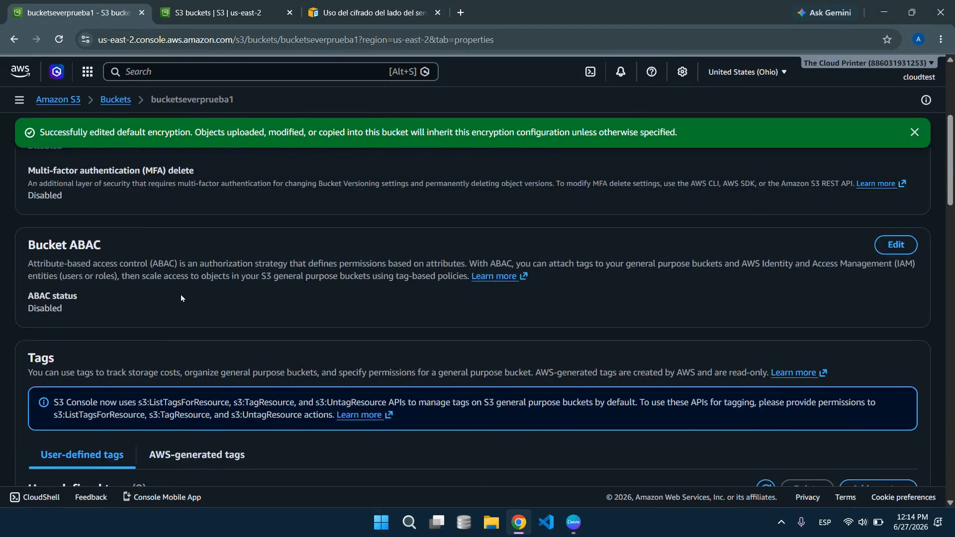
{"action": "scroll", "coordinate": [181, 295], "scroll_direction": "up", "scroll_amount": 3}
{"action": "scroll", "coordinate": [182, 293], "scroll_direction": "down", "scroll_amount": 3}
{"action": "scroll", "coordinate": [185, 294], "scroll_direction": "up", "scroll_amount": 5}
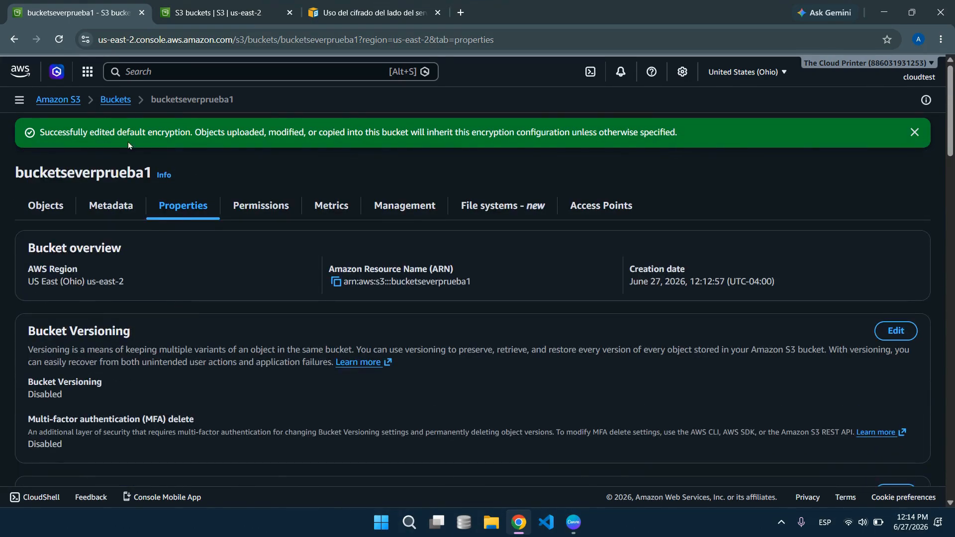
{"action": "left_click", "coordinate": [122, 101]}
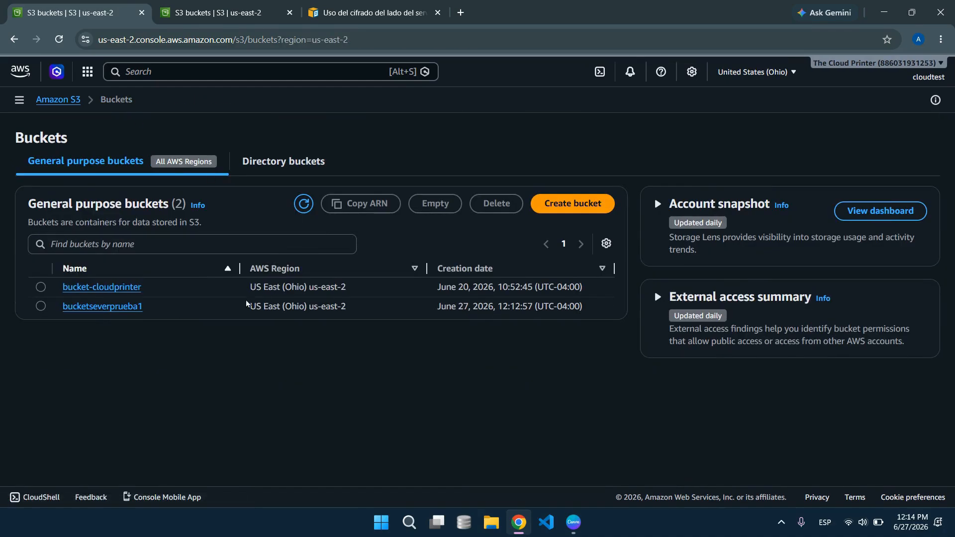
View the objects in bucket-cloudprinter and in bucketseverprueba1, returning to the bucket list after each
{"action": "left_click_drag", "start_coordinate": [164, 295], "coordinate": [58, 297]}
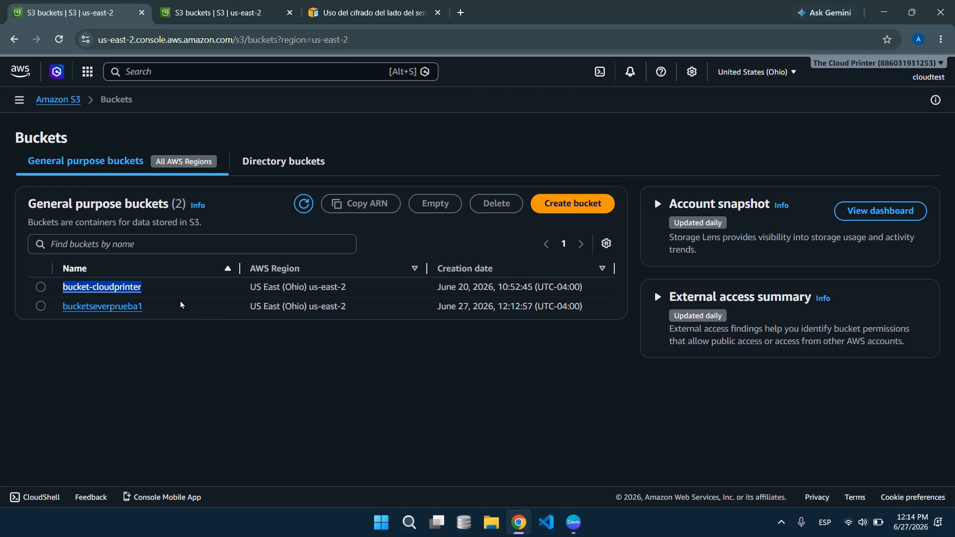
{"action": "left_click", "coordinate": [176, 328]}
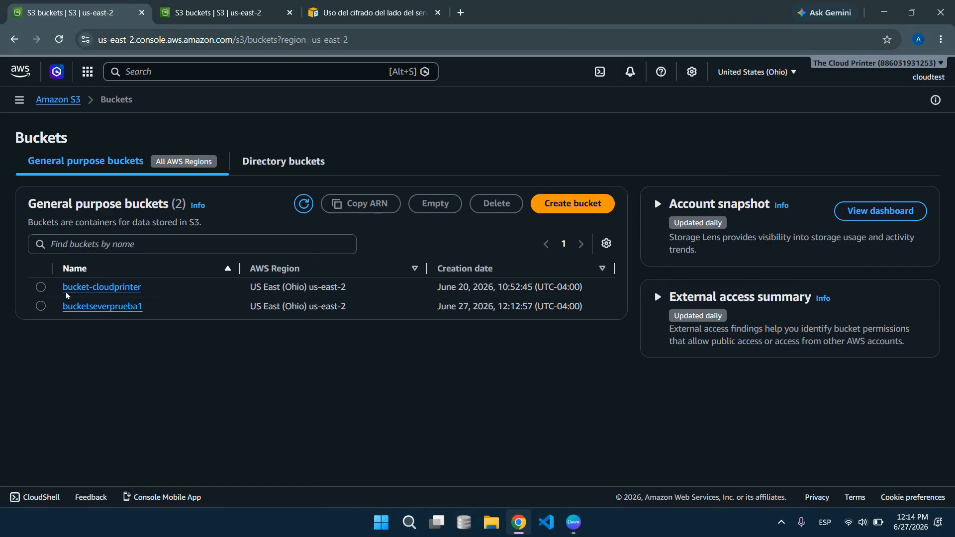
{"action": "left_click", "coordinate": [118, 291]}
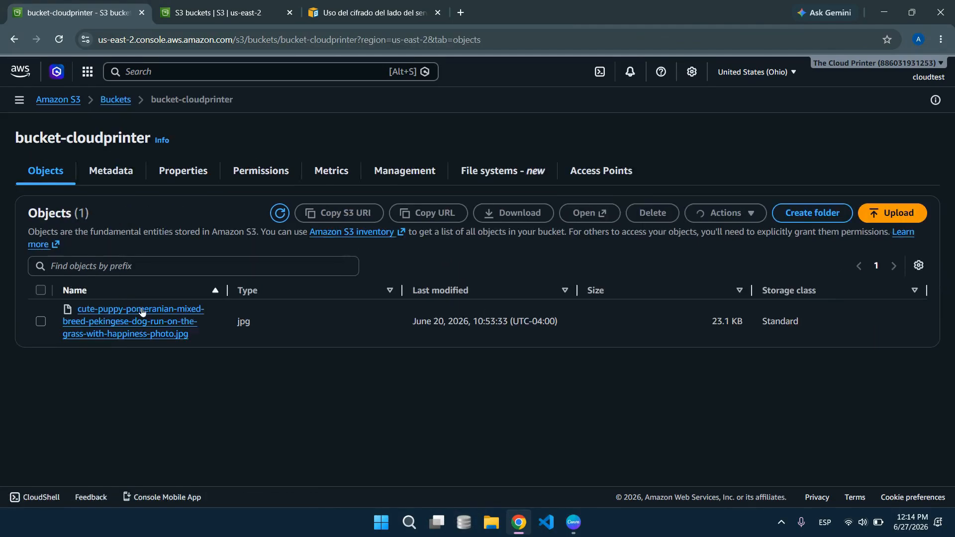
{"action": "left_click", "coordinate": [14, 39]}
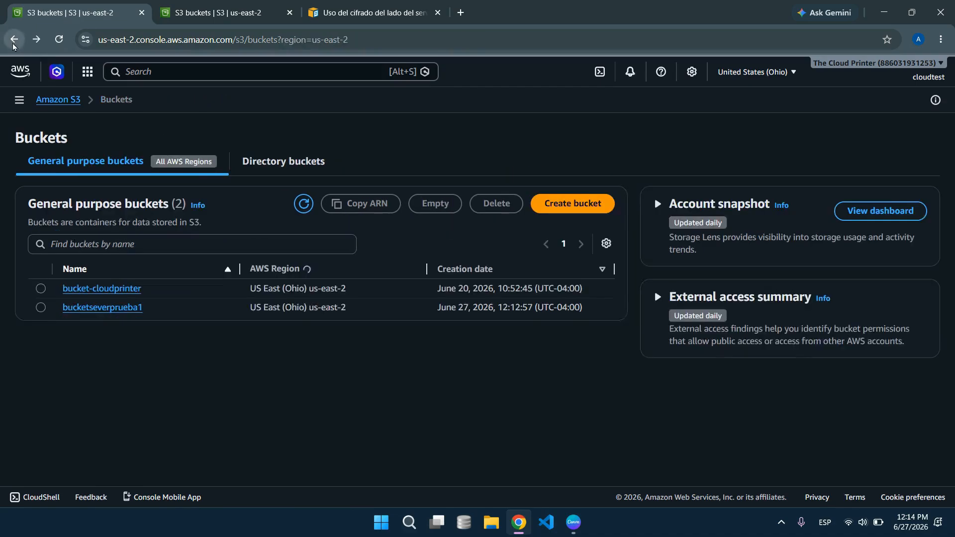
{"action": "left_click", "coordinate": [101, 309]}
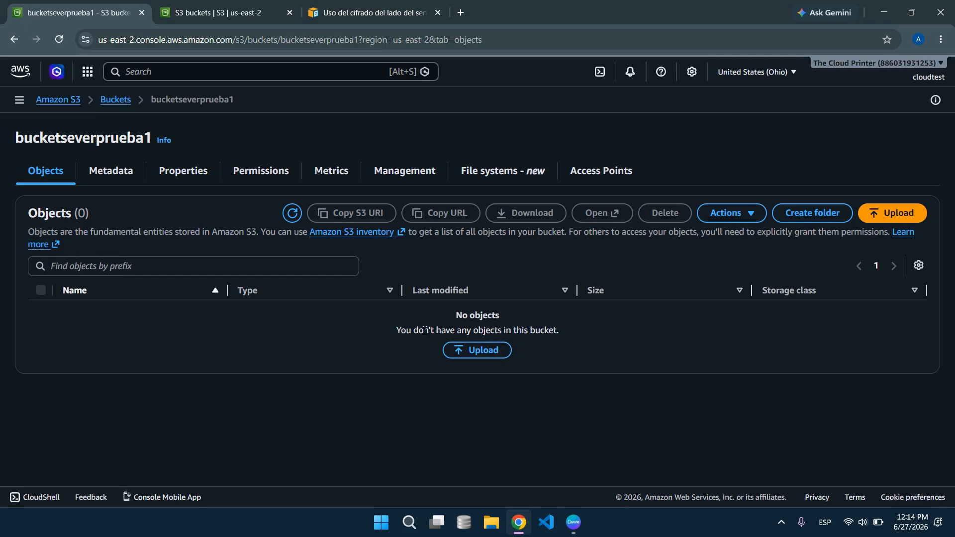
{"action": "left_click", "coordinate": [14, 40]}
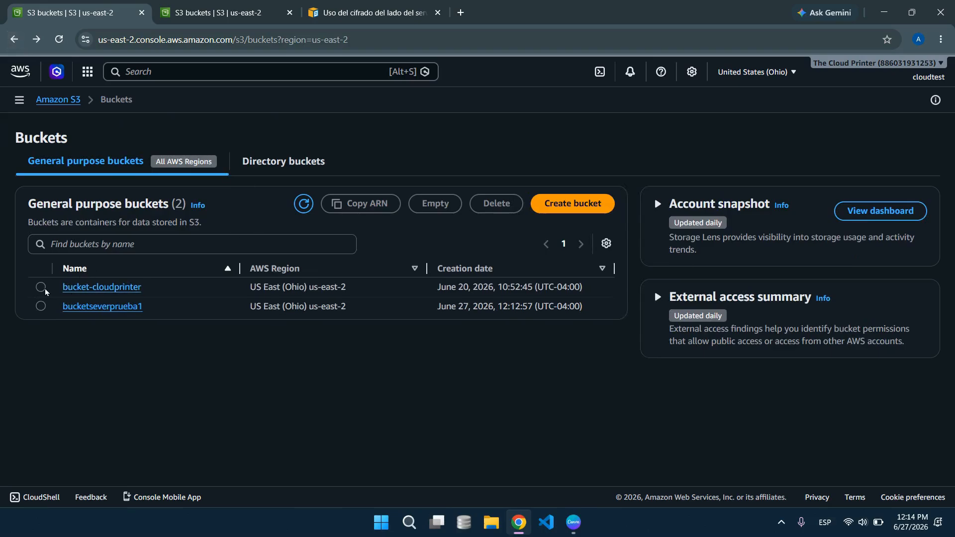
Delete the bucket bucketseverprueba1, confirming the deletion with its name
{"action": "left_click", "coordinate": [41, 306]}
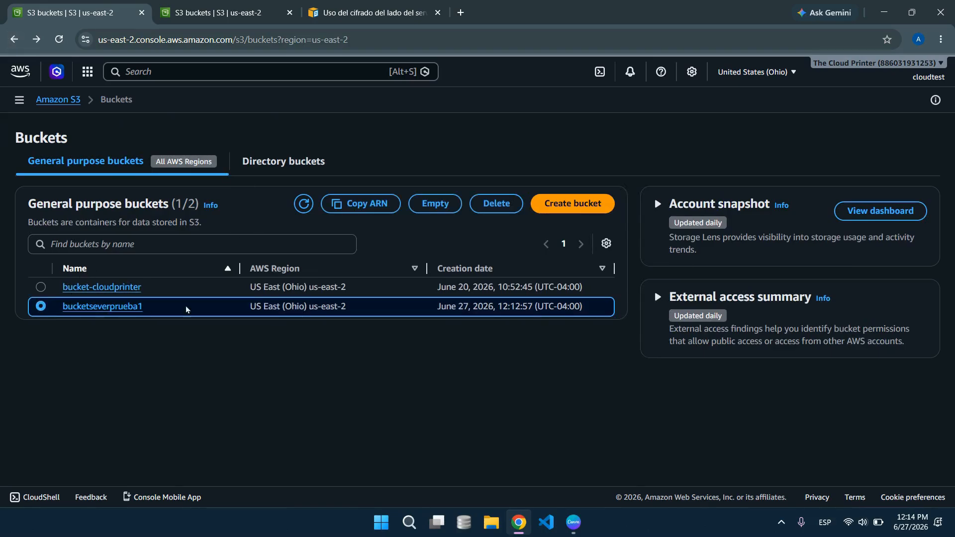
{"action": "left_click", "coordinate": [494, 207]}
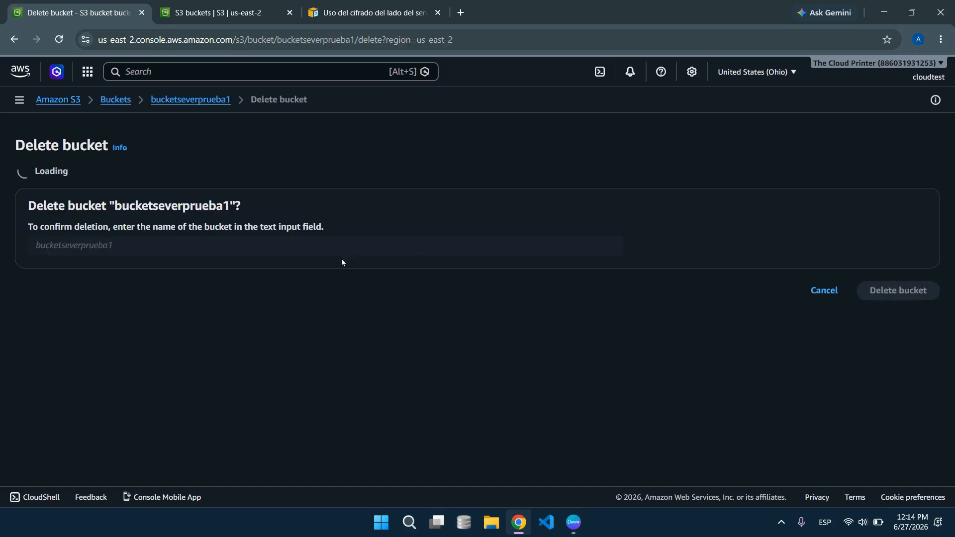
{"action": "left_click", "coordinate": [122, 334]}
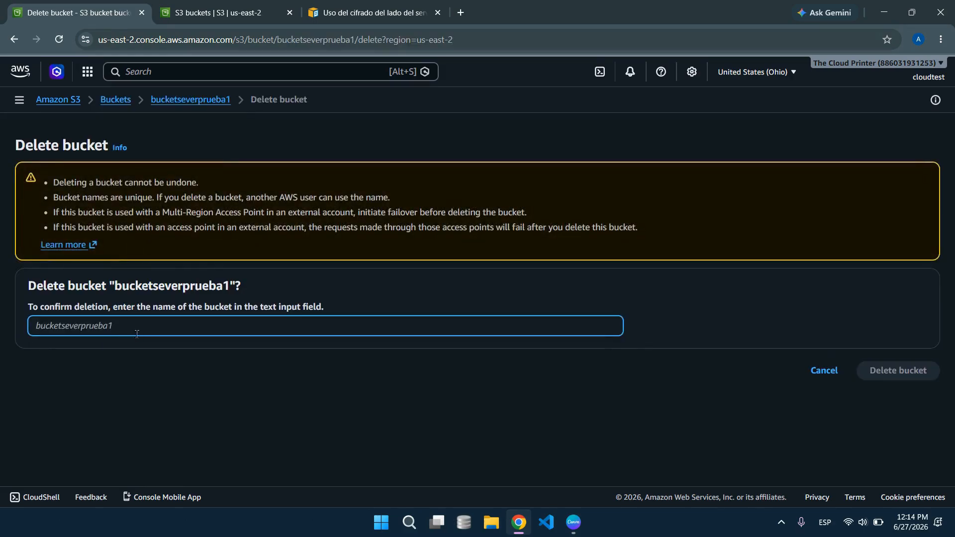
{"action": "left_click_drag", "start_coordinate": [115, 285], "coordinate": [228, 287]}
{"action": "key", "text": "ctrl+c"}
{"action": "left_click", "coordinate": [131, 331]}
{"action": "key", "text": "ctrl+v"}
{"action": "left_click", "coordinate": [906, 374]}
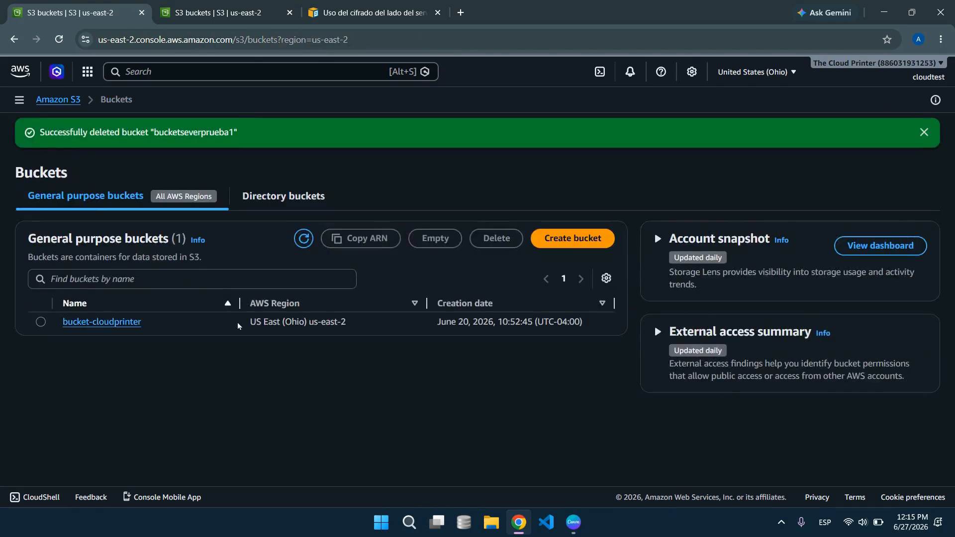
View the objects stored in bucket-cloudprinter and return to the list of buckets
{"action": "left_click", "coordinate": [41, 323]}
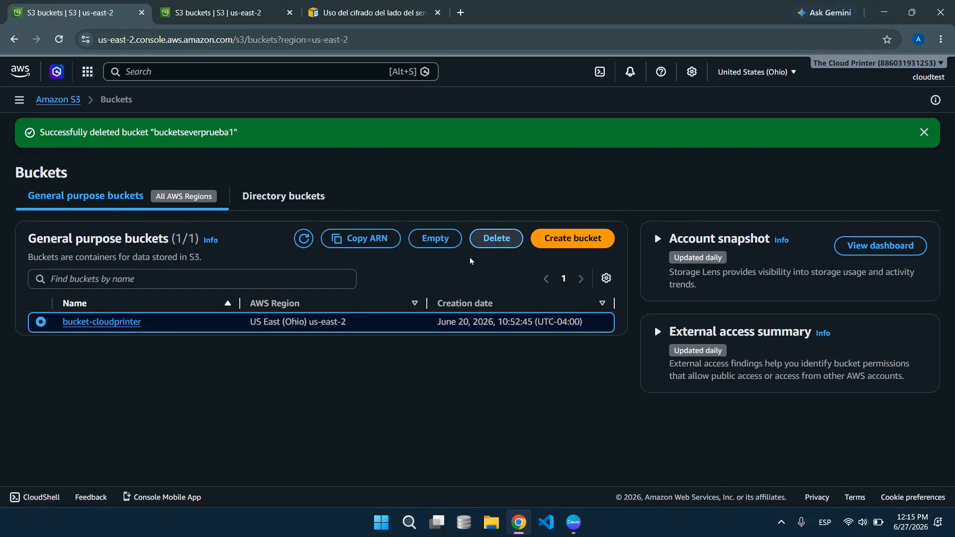
{"action": "left_click", "coordinate": [132, 324]}
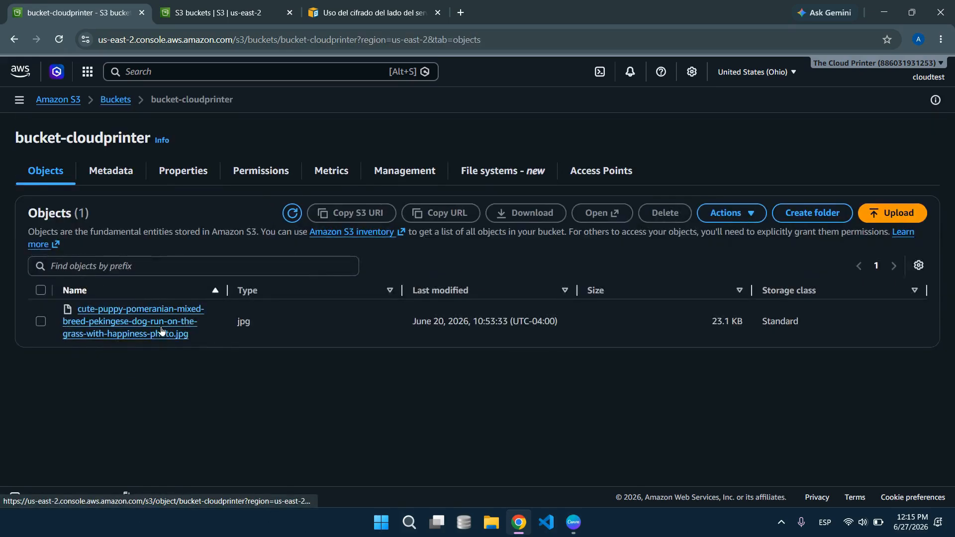
{"action": "left_click", "coordinate": [115, 100]}
Try to delete bucket-cloudprinter from the bucket list and proceed to emptying it instead
{"action": "left_click", "coordinate": [41, 288]}
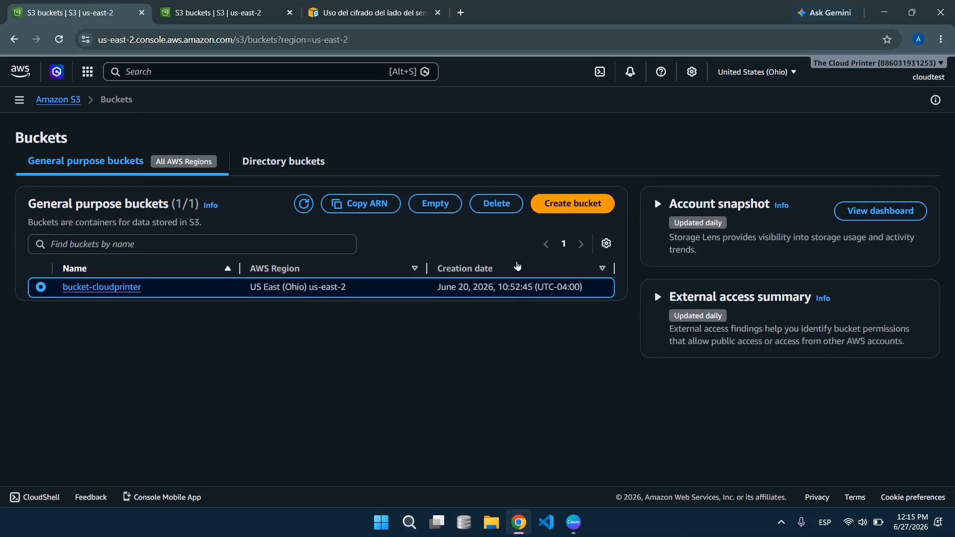
{"action": "left_click", "coordinate": [496, 204]}
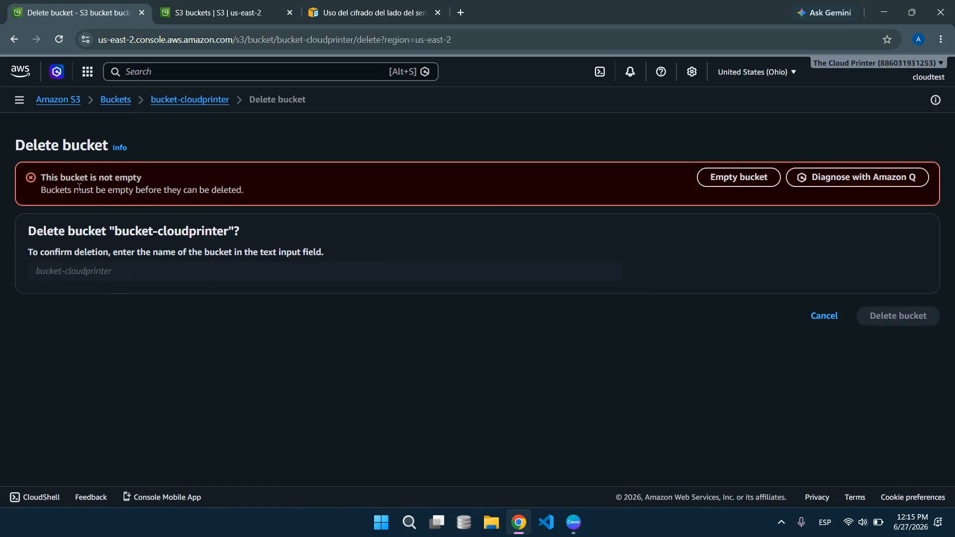
{"action": "left_click_drag", "start_coordinate": [40, 189], "coordinate": [239, 193]}
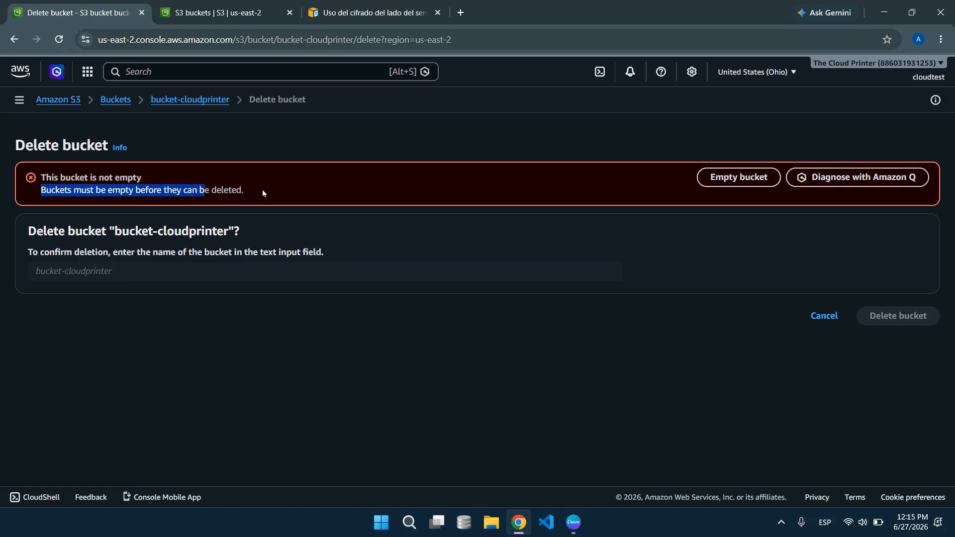
{"action": "left_click", "coordinate": [254, 194]}
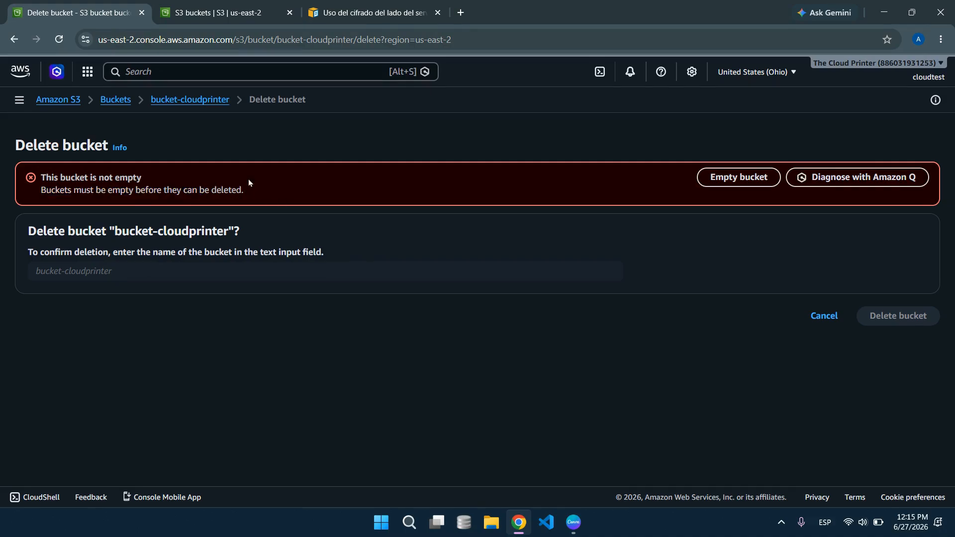
{"action": "left_click", "coordinate": [742, 178]}
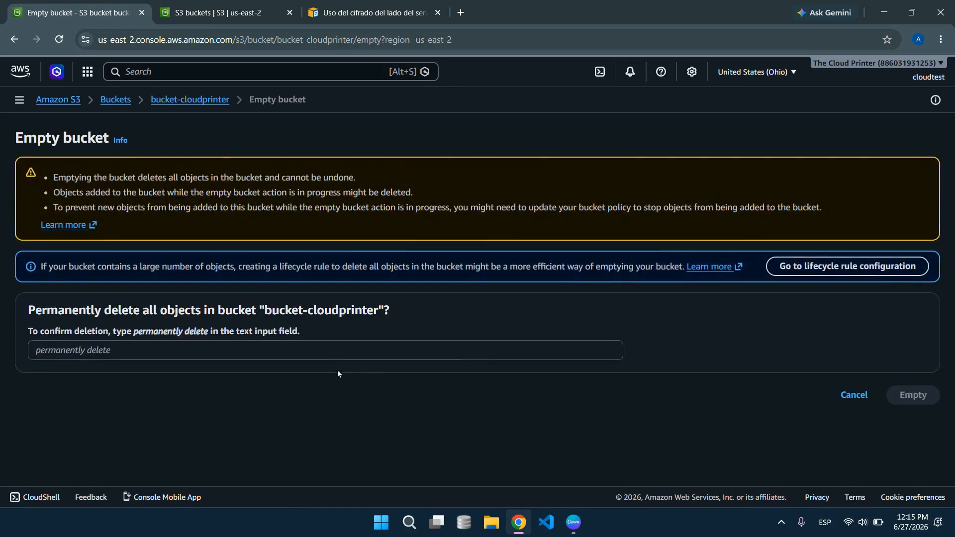
Try to confirm emptying the bucket with its name, bucket-cloudprinter
{"action": "left_click_drag", "start_coordinate": [266, 312], "coordinate": [382, 312]}
{"action": "key", "text": "ctrl+c"}
{"action": "key", "text": "Tab"}
{"action": "key", "text": "ctrl+v"}
{"action": "left_click", "coordinate": [923, 408]}
{"action": "left_click", "coordinate": [181, 357]}
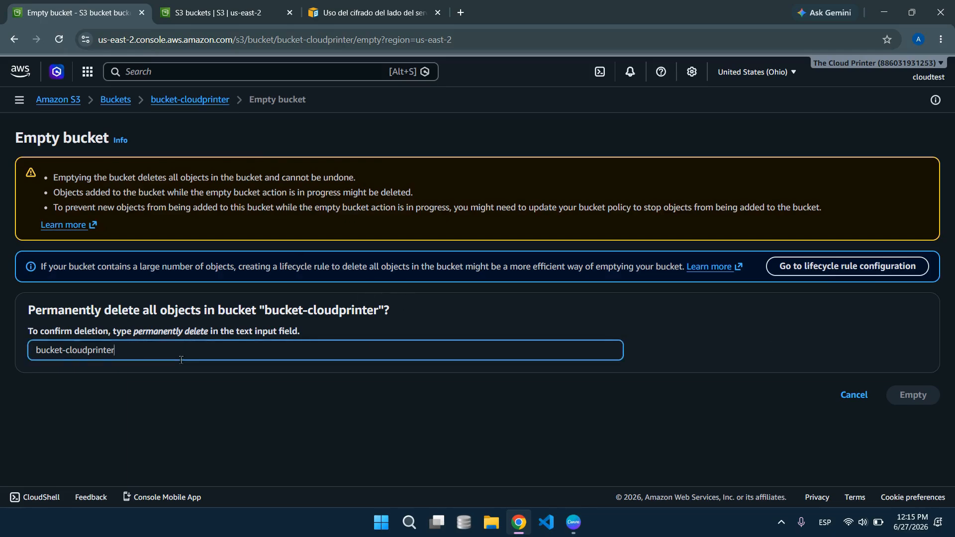
Empty bucket-cloudprinter using the confirmation text "permanently delete", and dismiss the success notification
{"action": "left_click_drag", "start_coordinate": [133, 332], "coordinate": [142, 332]}
{"action": "key", "text": "shift+Right"}
{"action": "key", "text": "shift+Right"}
{"action": "key", "text": "shift+Right"}
{"action": "key", "text": "shift+Right"}
{"action": "key", "text": "shift+Right"}
{"action": "key", "text": "shift+Right"}
{"action": "key", "text": "shift+Right"}
{"action": "key", "text": "shift+Right"}
{"action": "key", "text": "shift+Right"}
{"action": "key", "text": "shift+Right"}
{"action": "key", "text": "shift+Right"}
{"action": "key", "text": "shift+Right"}
{"action": "key", "text": "shift+Right"}
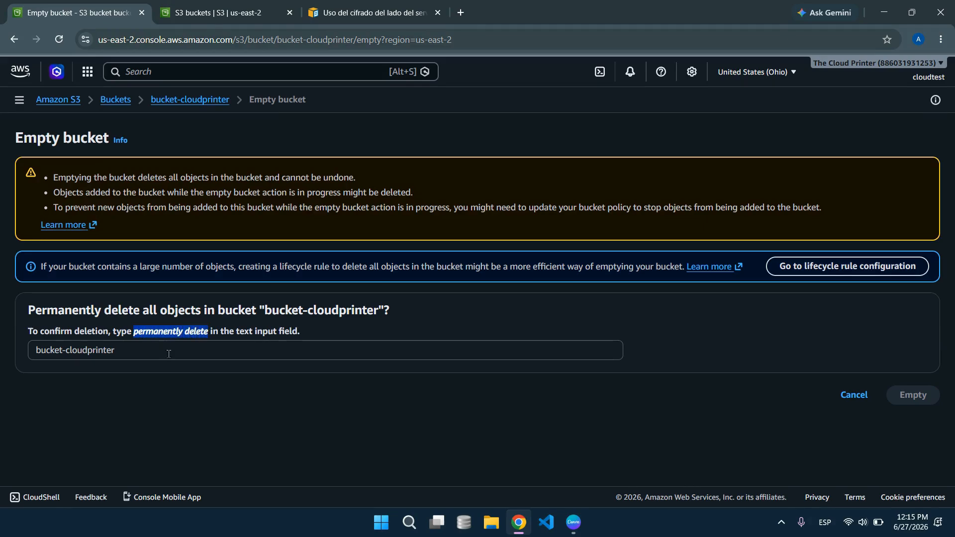
{"action": "triple_click", "coordinate": [162, 348]}
{"action": "key", "text": "ctrl+v"}
{"action": "left_click", "coordinate": [914, 396]}
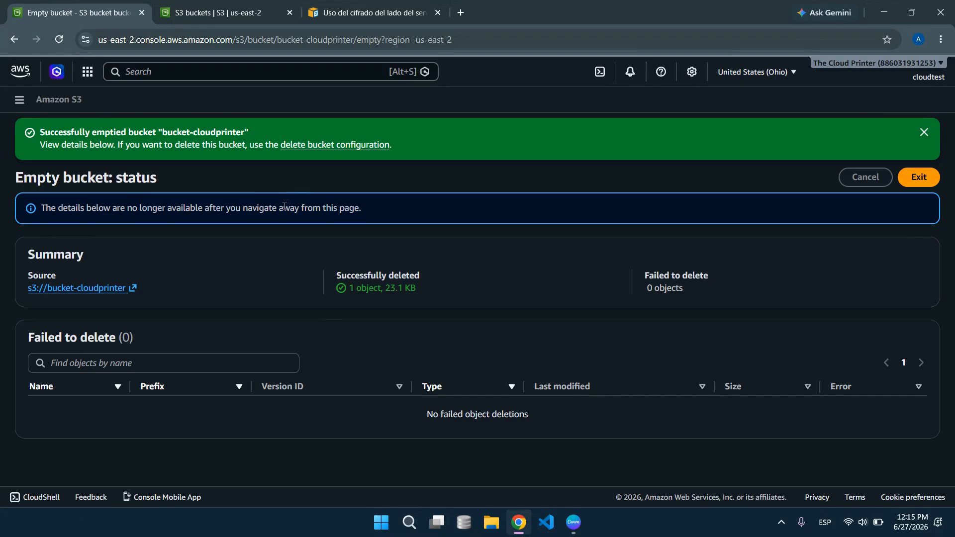
{"action": "left_click", "coordinate": [924, 132]}
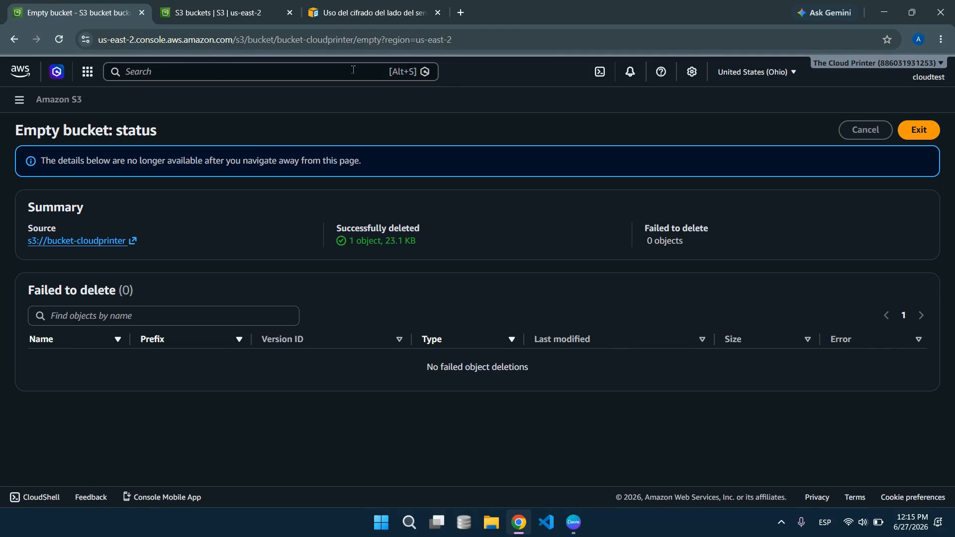
Search the console for s3 to reopen the bucket list, check the contents of bucket-cloudprinter, and return to the list
{"action": "left_click", "coordinate": [287, 70]}
{"action": "type", "text": "s3"}
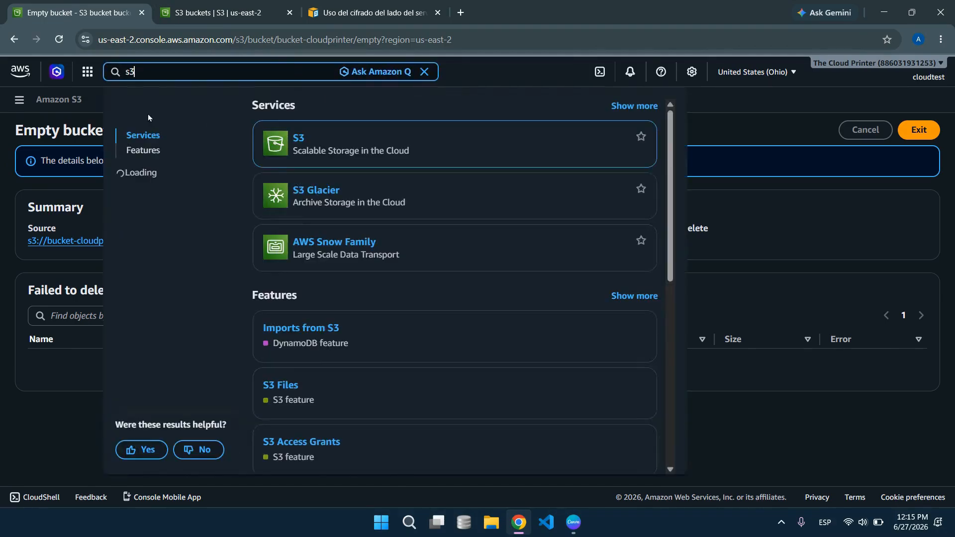
{"action": "left_click", "coordinate": [318, 189]}
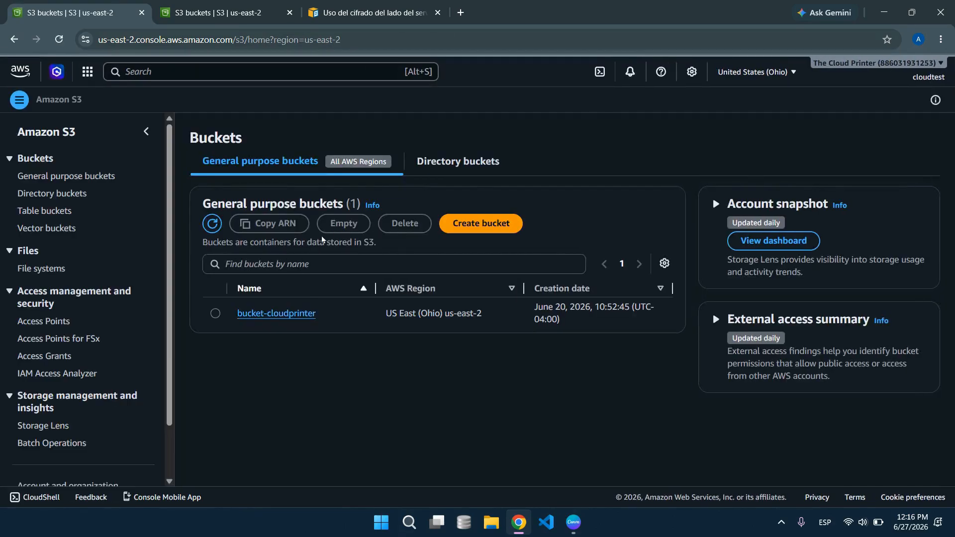
{"action": "left_click", "coordinate": [288, 321]}
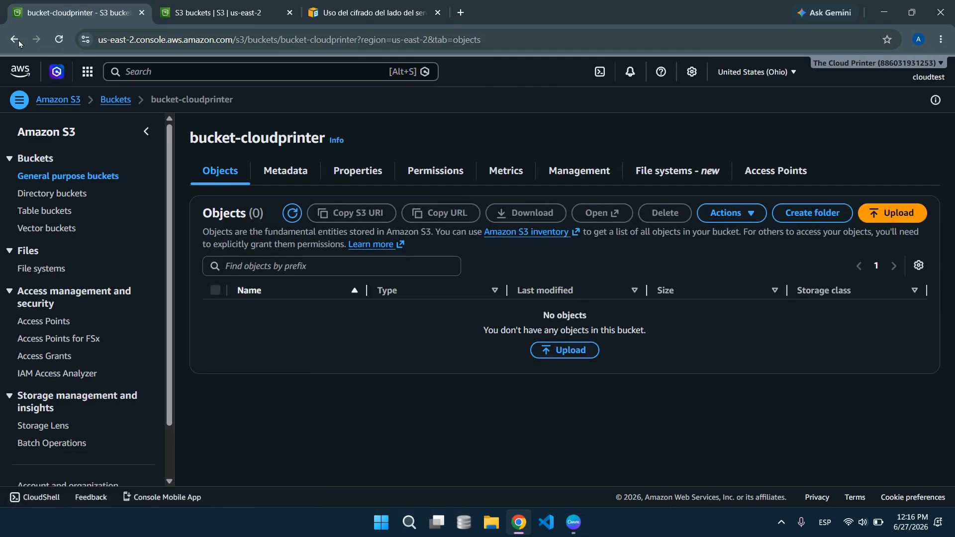
{"action": "left_click", "coordinate": [115, 99]}
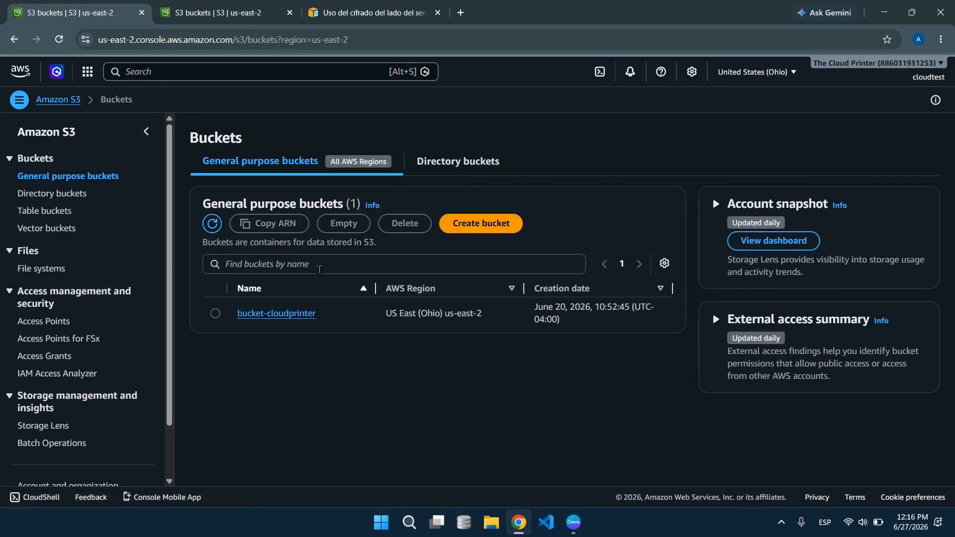
Delete the emptied bucket bucket-cloudprinter, confirming the deletion with its name
{"action": "left_click", "coordinate": [216, 314]}
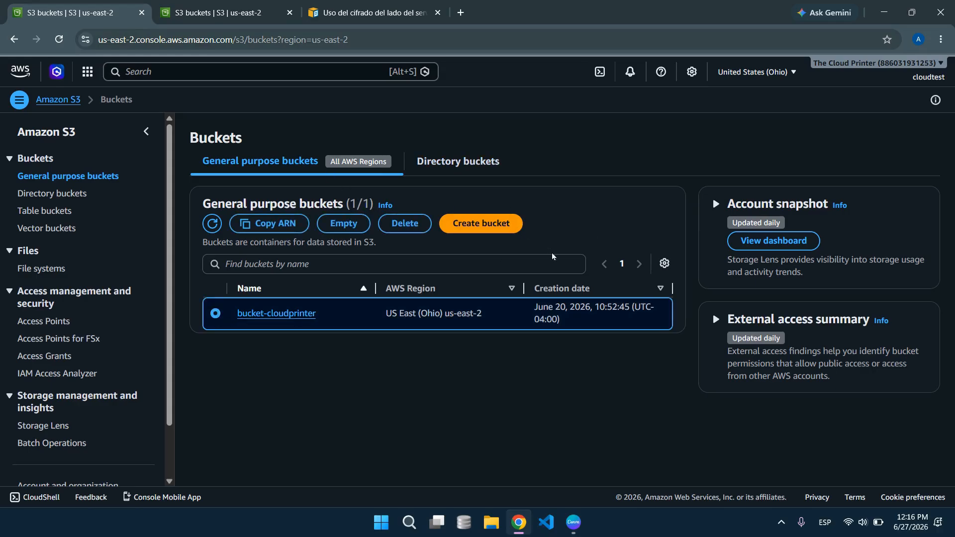
{"action": "left_click", "coordinate": [406, 223]}
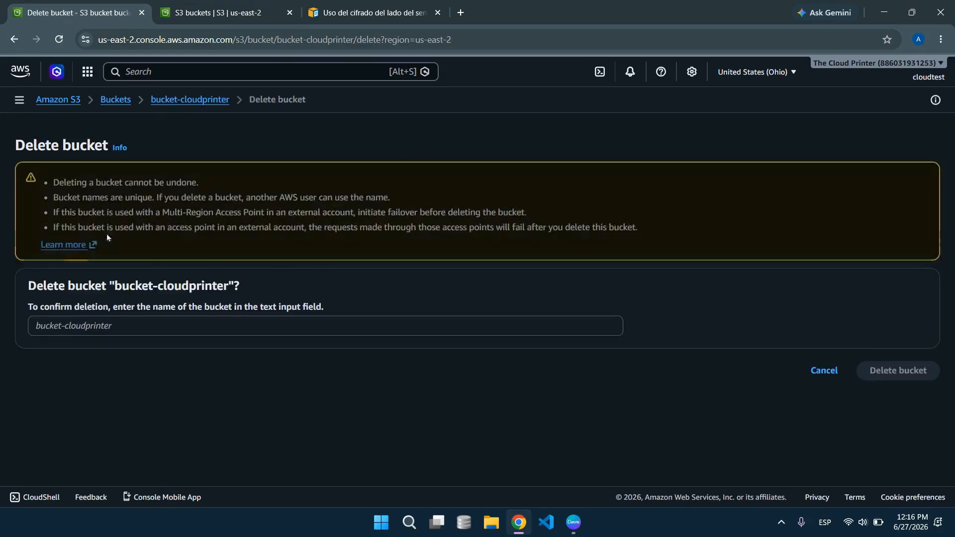
{"action": "left_click_drag", "start_coordinate": [115, 286], "coordinate": [229, 291]}
{"action": "left_click", "coordinate": [185, 325]}
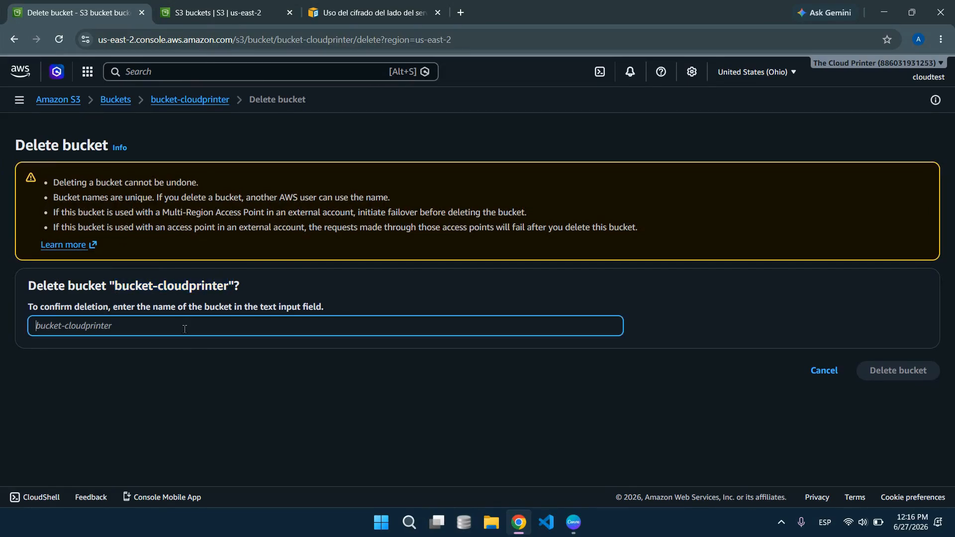
{"action": "key", "text": "ctrl+v"}
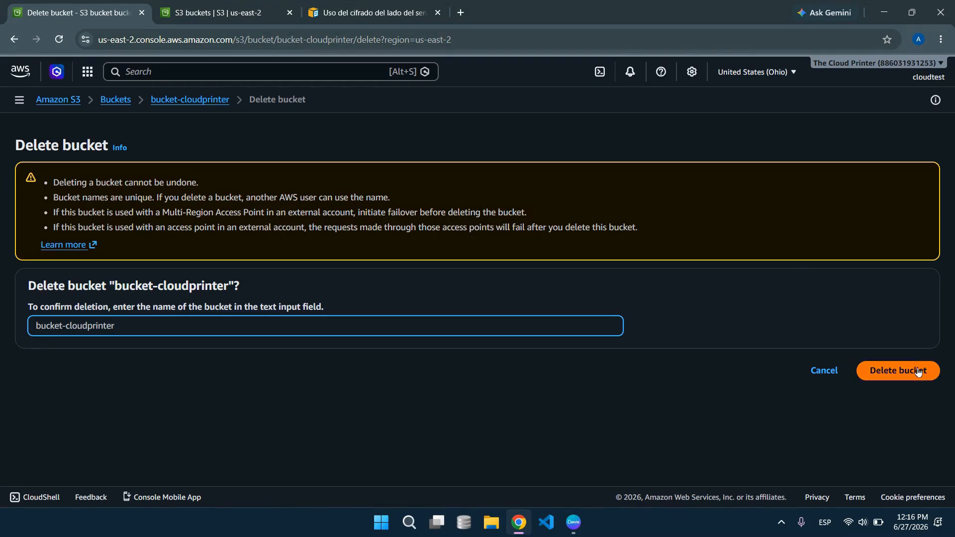
{"action": "left_click", "coordinate": [901, 376]}
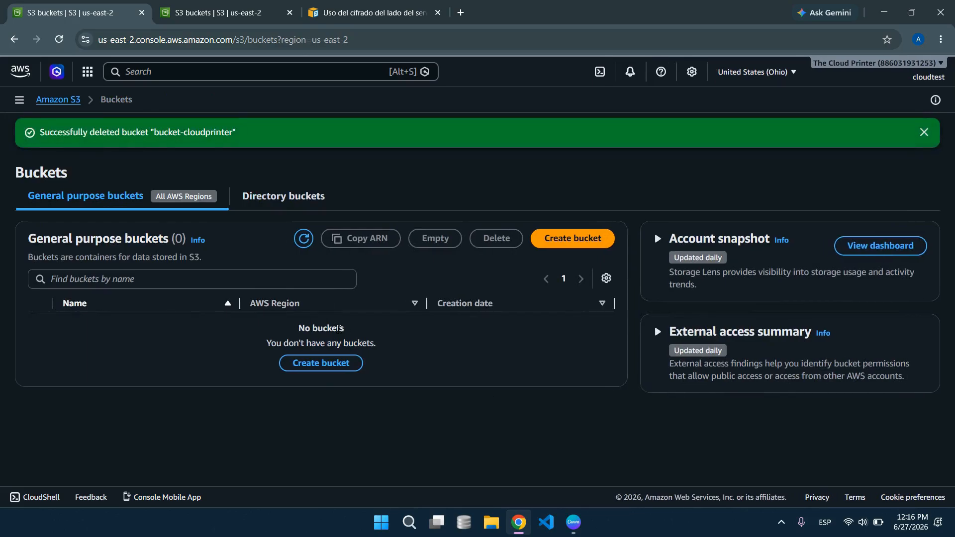